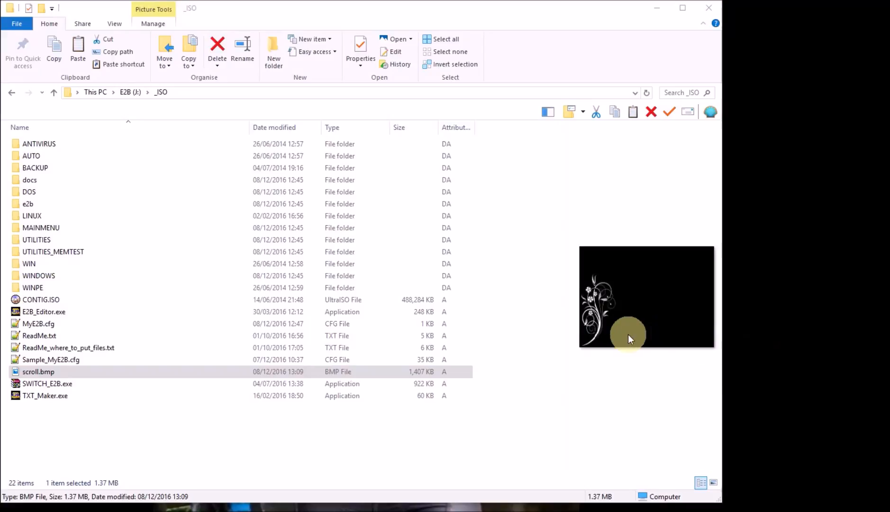
Step: Check scroll.bmp in the _ISO folder and review the E2B_Editor instructions on the Easy2Boot web page
{"action": "left_click", "coordinate": [54, 372]}
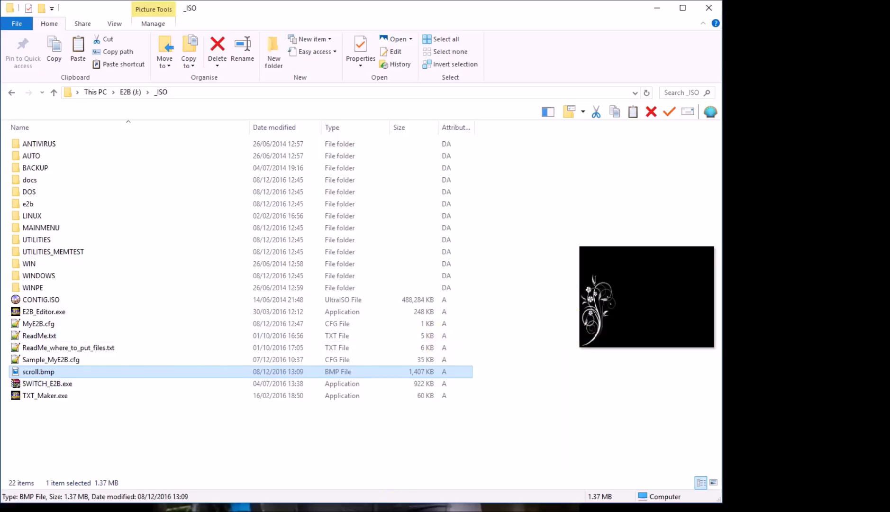
{"action": "left_click", "coordinate": [189, 511]}
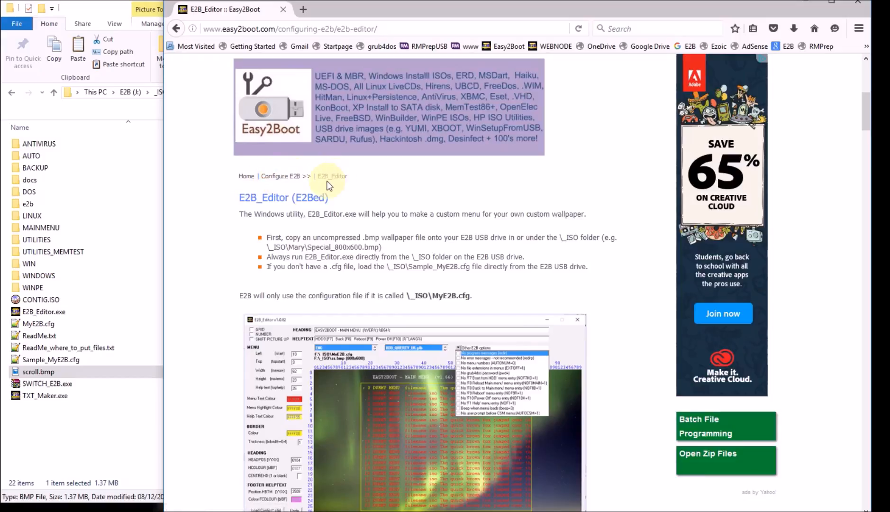
{"action": "scroll", "coordinate": [329, 273], "scroll_direction": "down", "scroll_amount": 15}
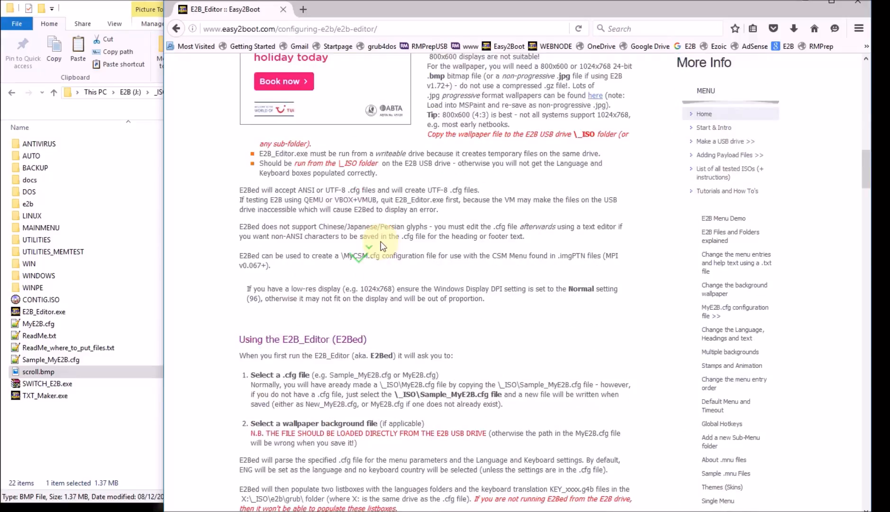
{"action": "scroll", "coordinate": [381, 241], "scroll_direction": "down", "scroll_amount": 5}
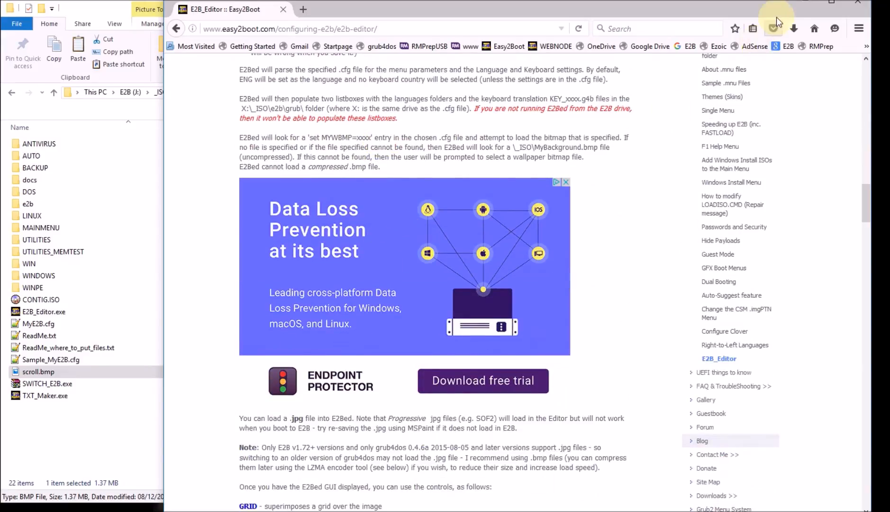
{"action": "left_click", "coordinate": [804, 4]}
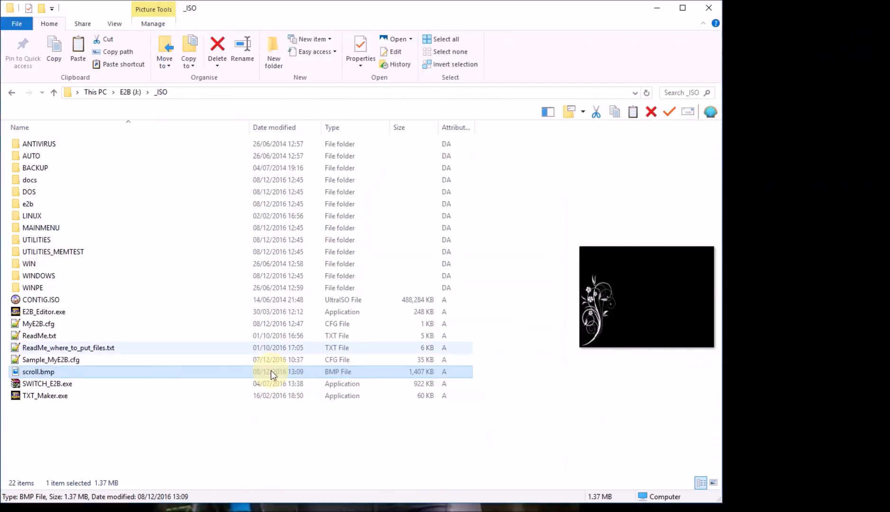
Step: Launch E2B_Editor.exe from the _ISO folder and load MyE2B.cfg as the configuration file
{"action": "double_click", "coordinate": [61, 313]}
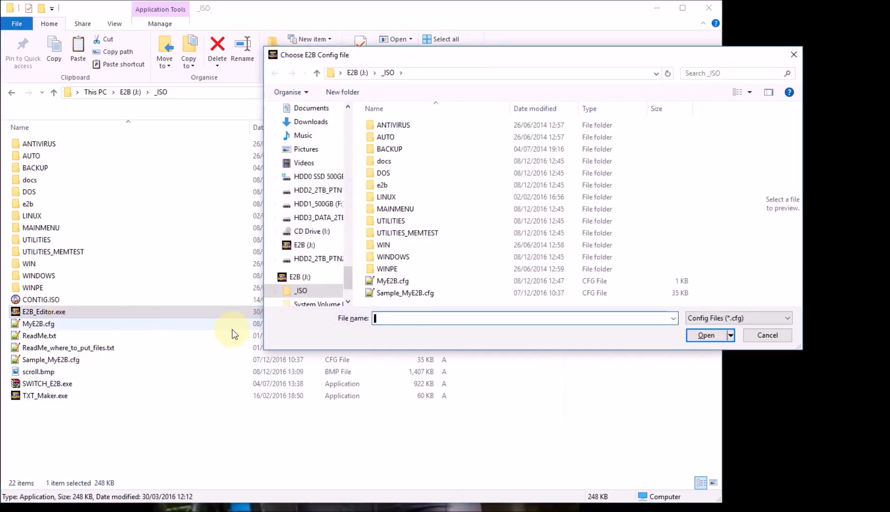
{"action": "left_click", "coordinate": [468, 286]}
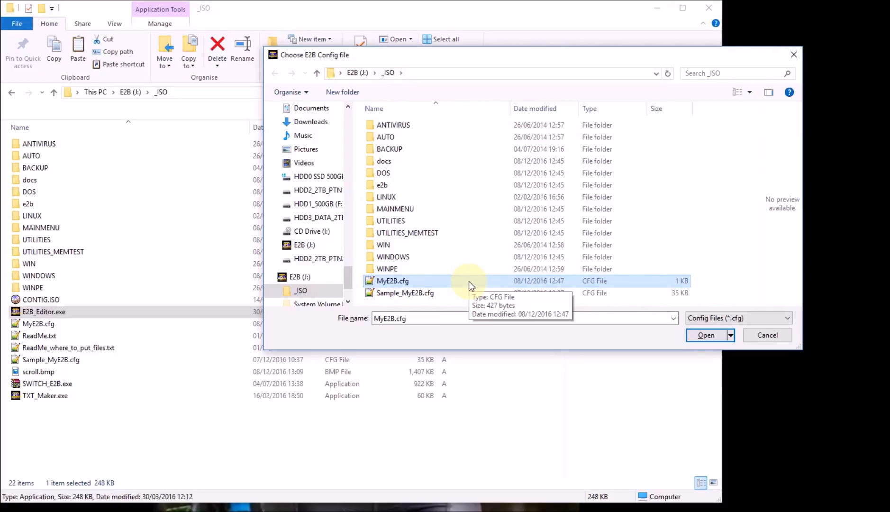
{"action": "left_click", "coordinate": [438, 296]}
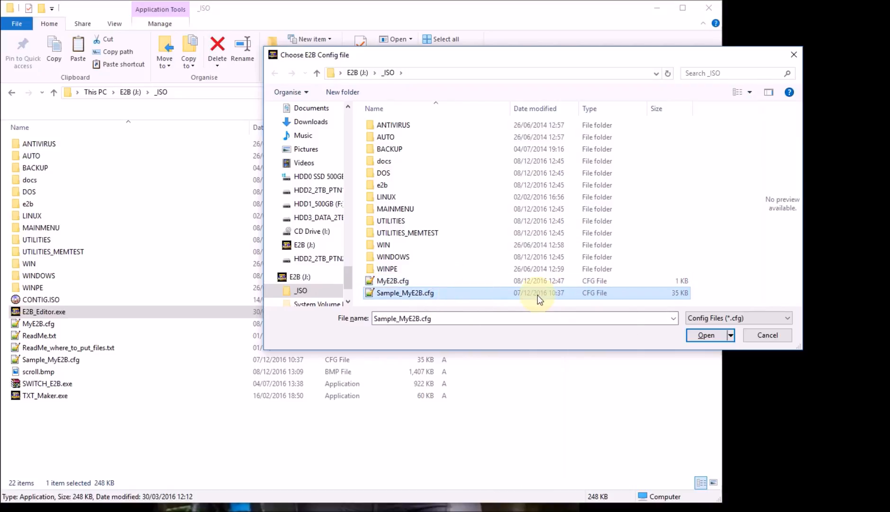
{"action": "left_click", "coordinate": [455, 284]}
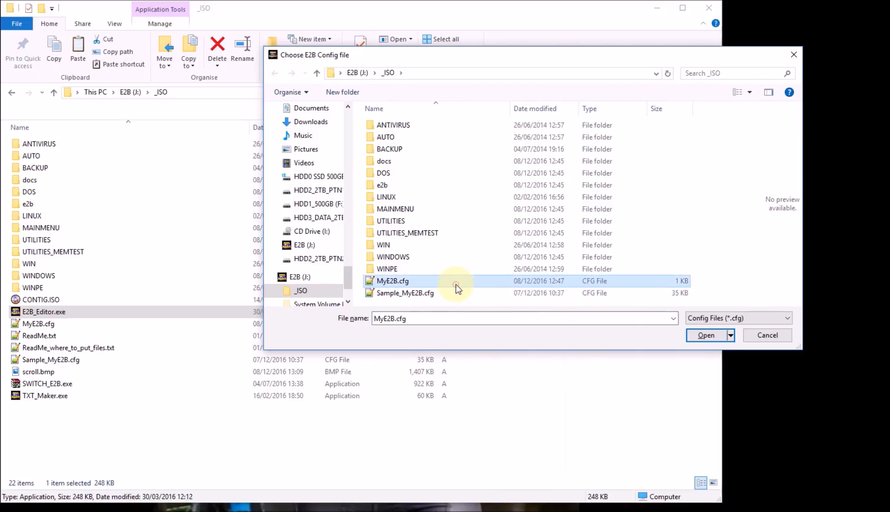
{"action": "left_click", "coordinate": [436, 294]}
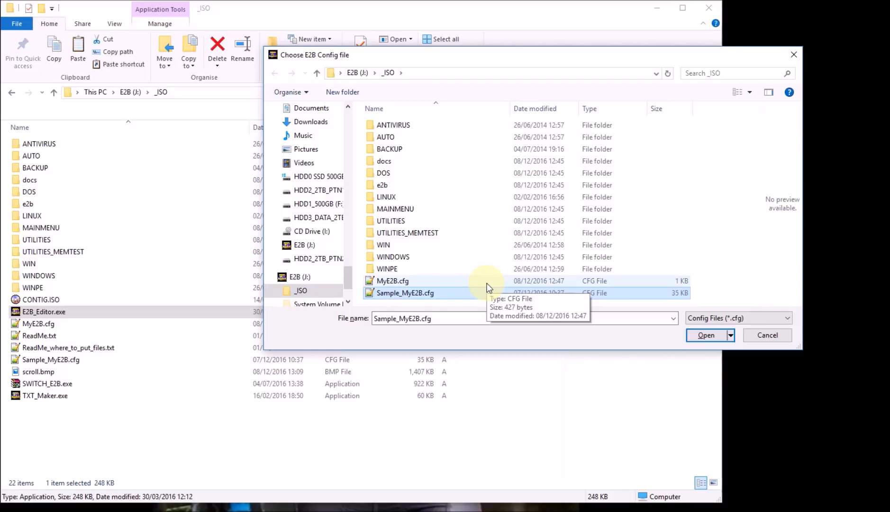
{"action": "left_click", "coordinate": [444, 284]}
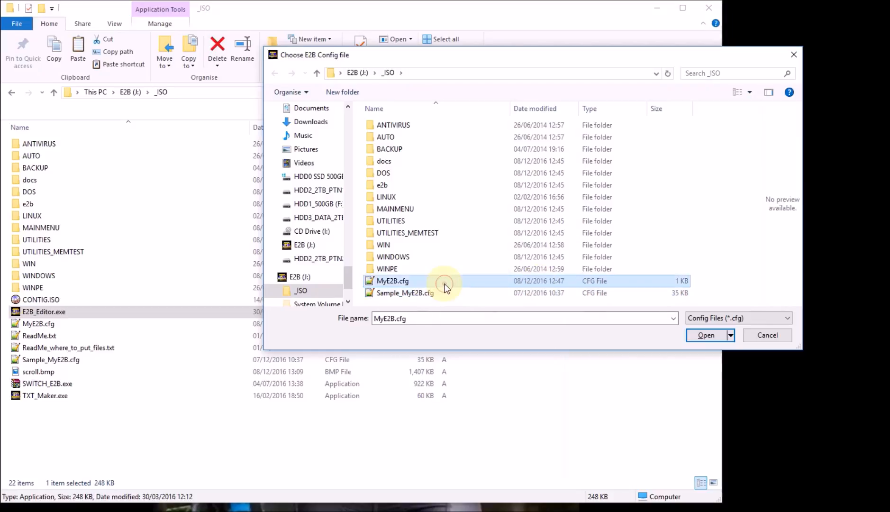
{"action": "double_click", "coordinate": [463, 281]}
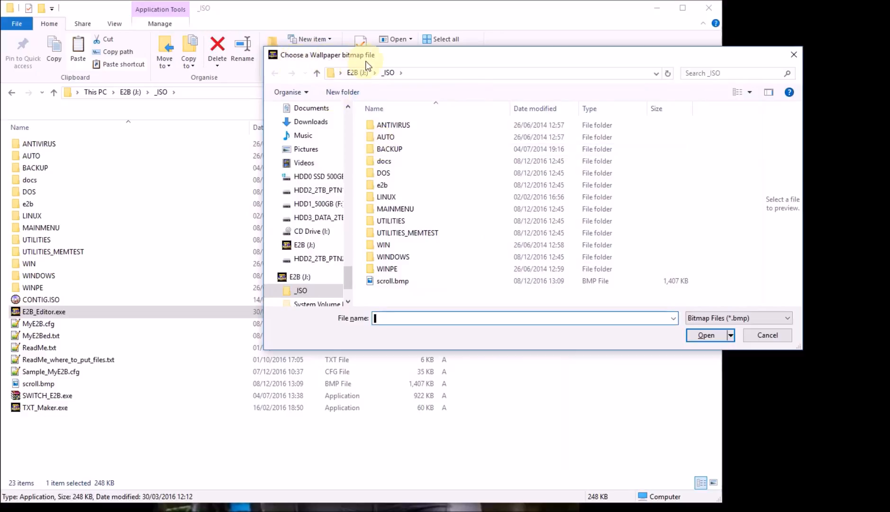
Step: Check the JPEG file filter, return to bitmap files, load scroll.bmp as the wallpaper and bring the whole editor window into view
{"action": "left_click", "coordinate": [739, 315]}
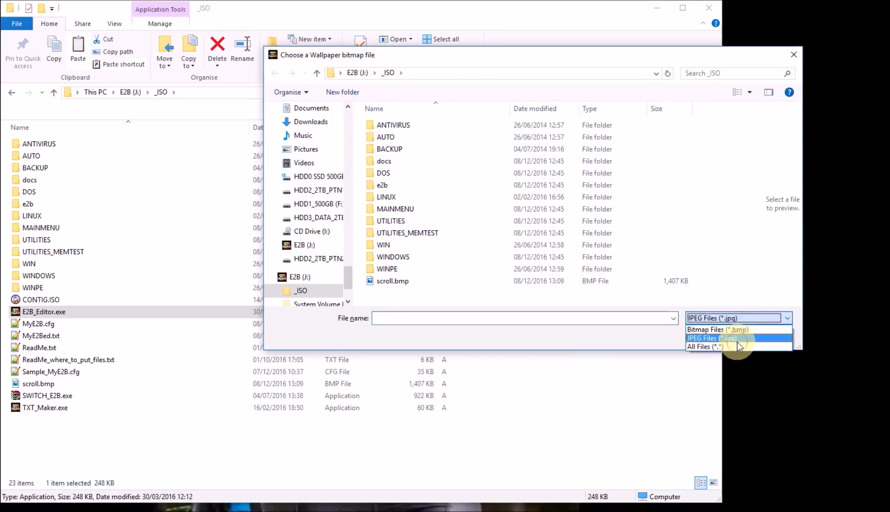
{"action": "left_click", "coordinate": [737, 339]}
{"action": "left_click", "coordinate": [745, 319]}
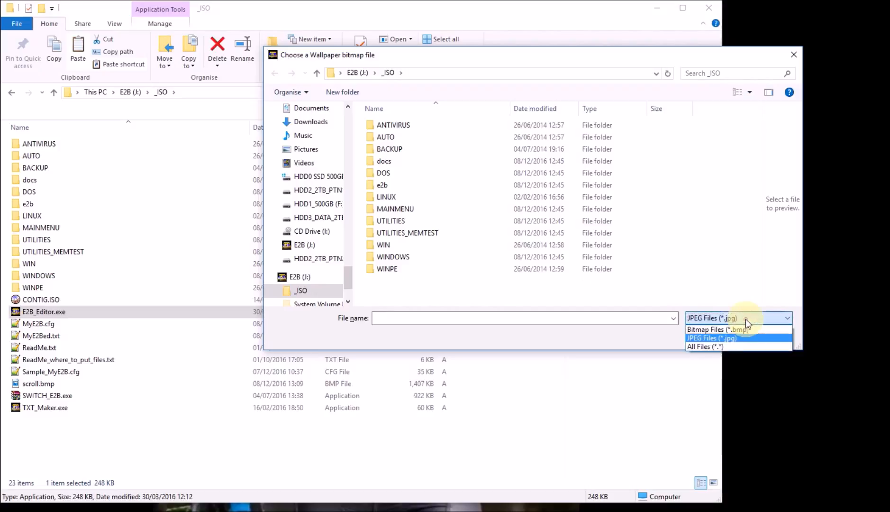
{"action": "left_click", "coordinate": [734, 331]}
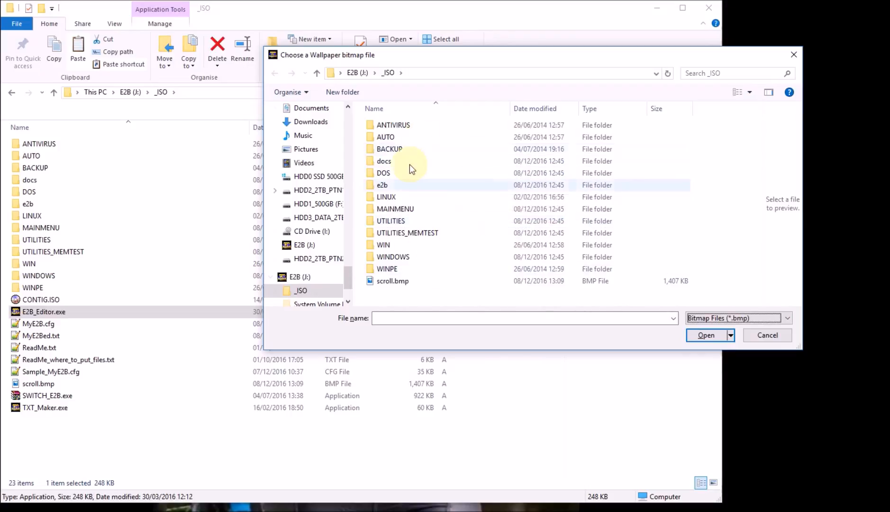
{"action": "left_click", "coordinate": [417, 284]}
{"action": "double_click", "coordinate": [417, 284]}
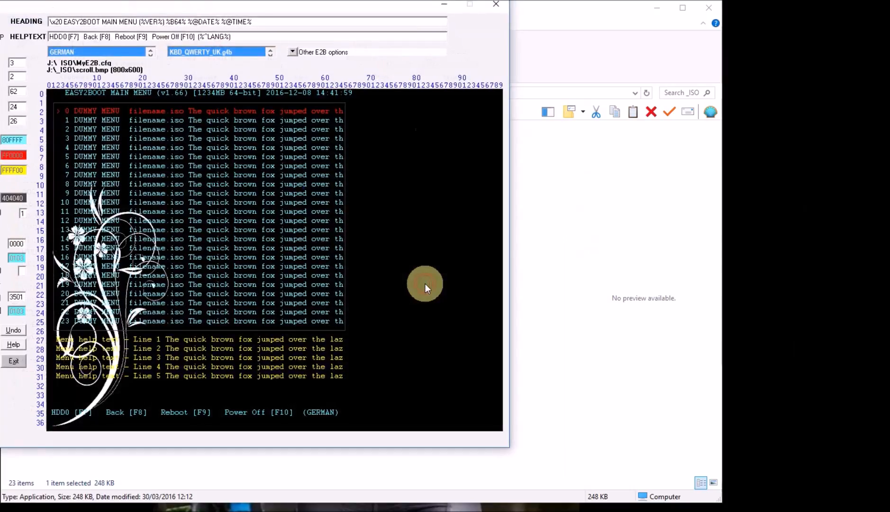
{"action": "left_click_drag", "start_coordinate": [220, 5], "coordinate": [601, 16]}
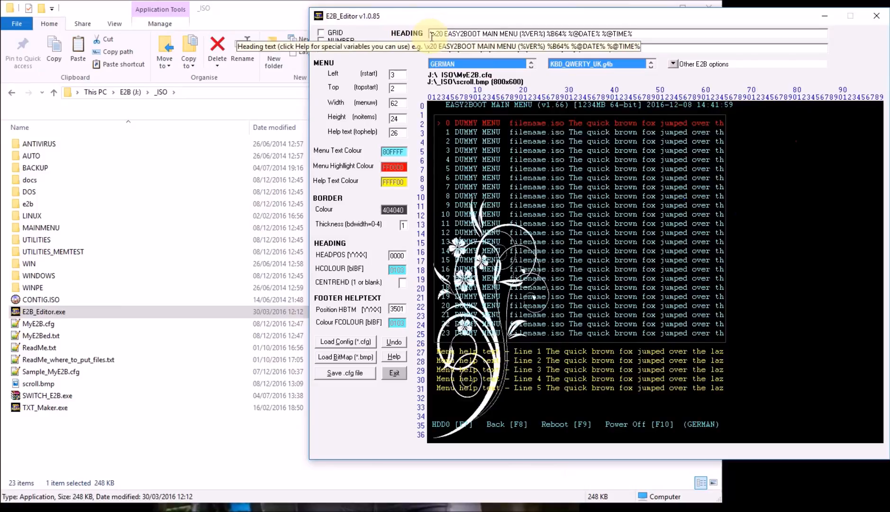
Step: Remove the \x20 code from the start of the heading, pad the heading with leading spaces and re-enter \x20 before them
{"action": "left_click_drag", "start_coordinate": [444, 36], "coordinate": [428, 36]}
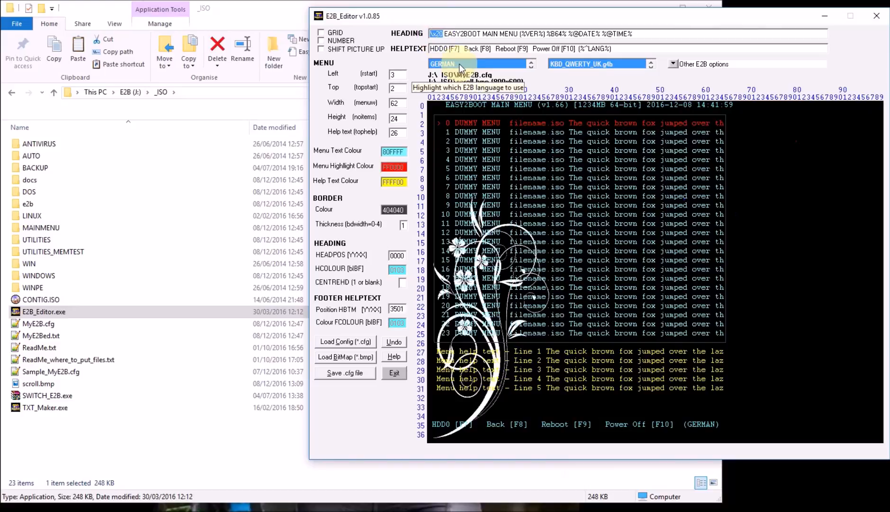
{"action": "left_click", "coordinate": [444, 33]}
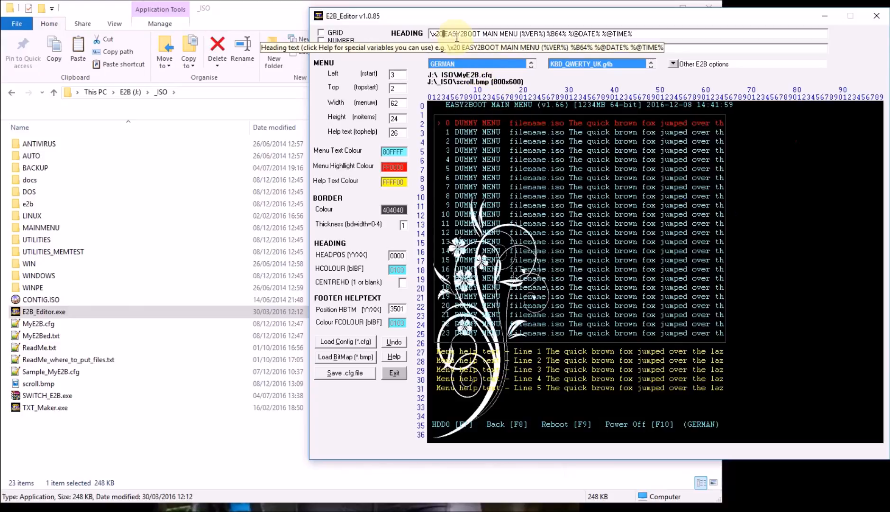
{"action": "key", "text": "Delete"}
{"action": "key", "text": "BackSpace"}
{"action": "key", "text": "BackSpace"}
{"action": "key", "text": "BackSpace"}
{"action": "key", "text": "BackSpace"}
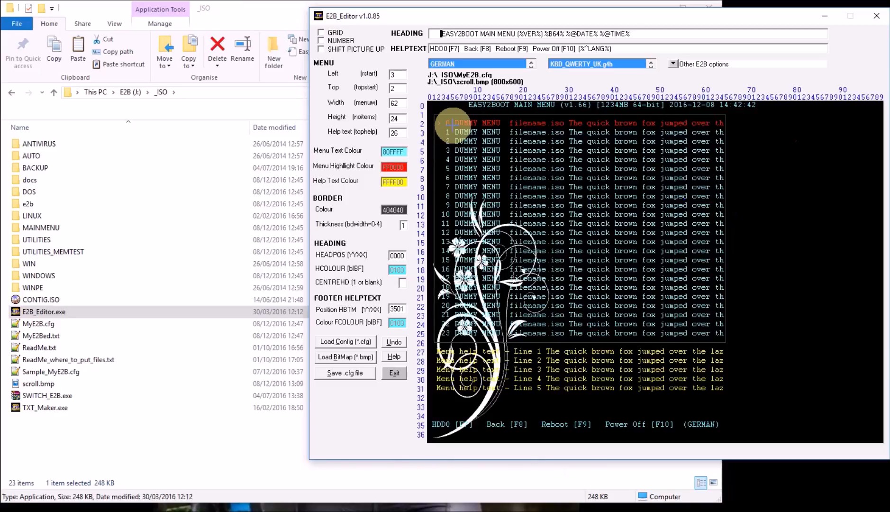
{"action": "type", "text": "\\x20"}
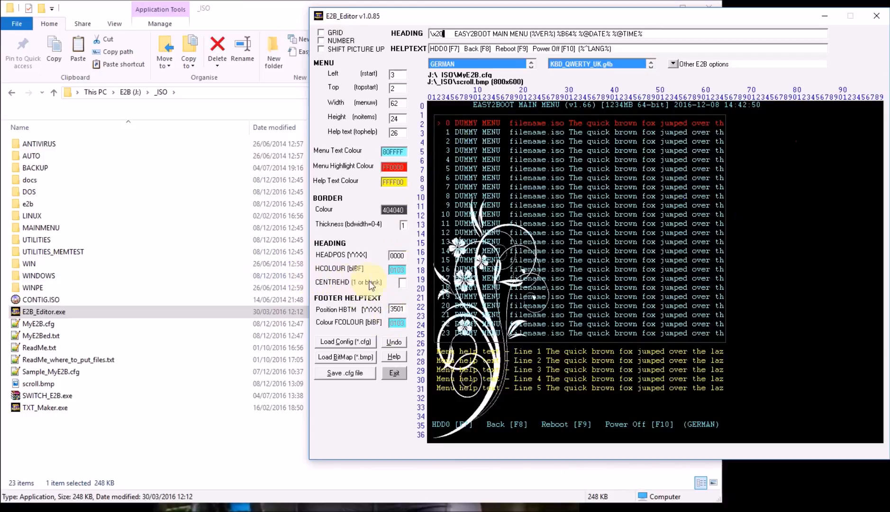
{"action": "left_click", "coordinate": [402, 284]}
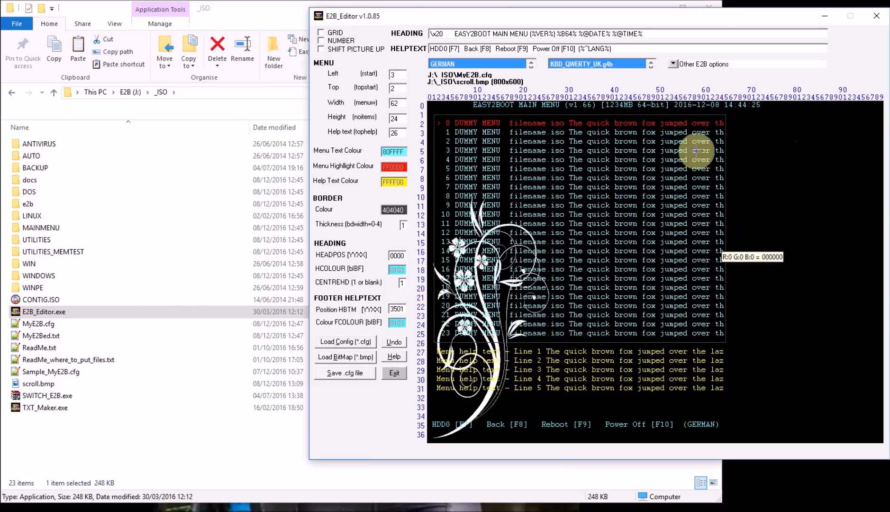
{"action": "left_click_drag", "start_coordinate": [647, 35], "coordinate": [578, 37]}
{"action": "key", "text": "Delete"}
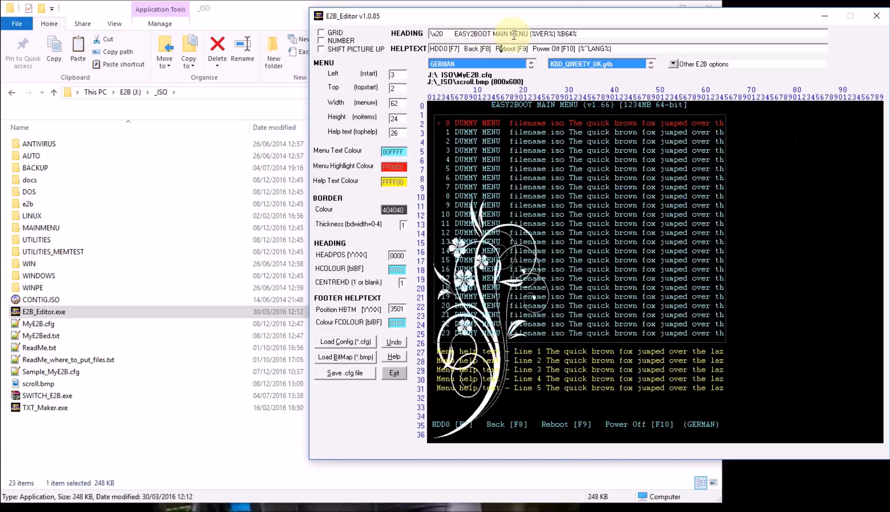
Step: Replace the heading text before MENU with the owner's first name in capitals, in possessive form
{"action": "left_click_drag", "start_coordinate": [509, 33], "coordinate": [432, 31]}
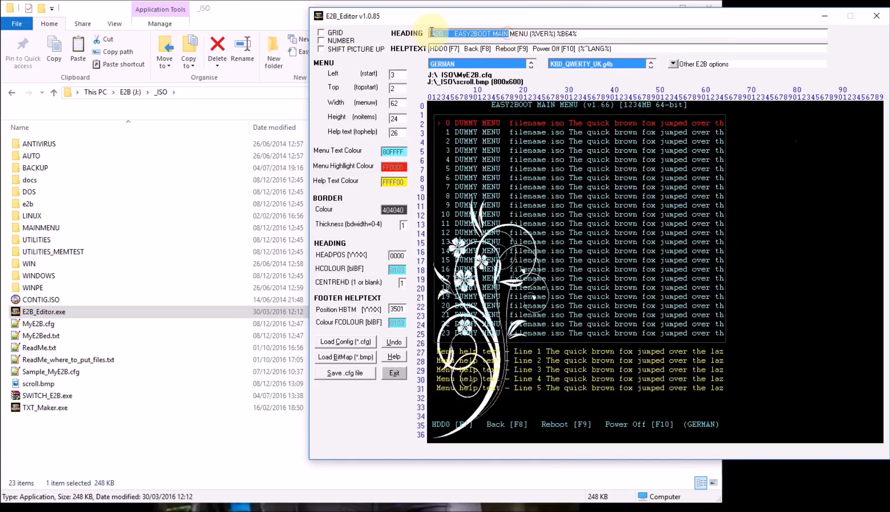
{"action": "type", "text": "STEVE"}
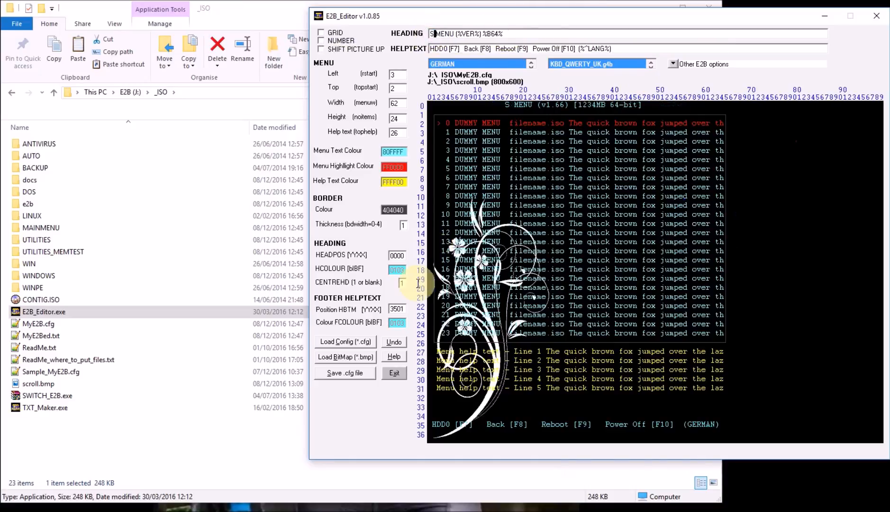
{"action": "type", "text": "'s"}
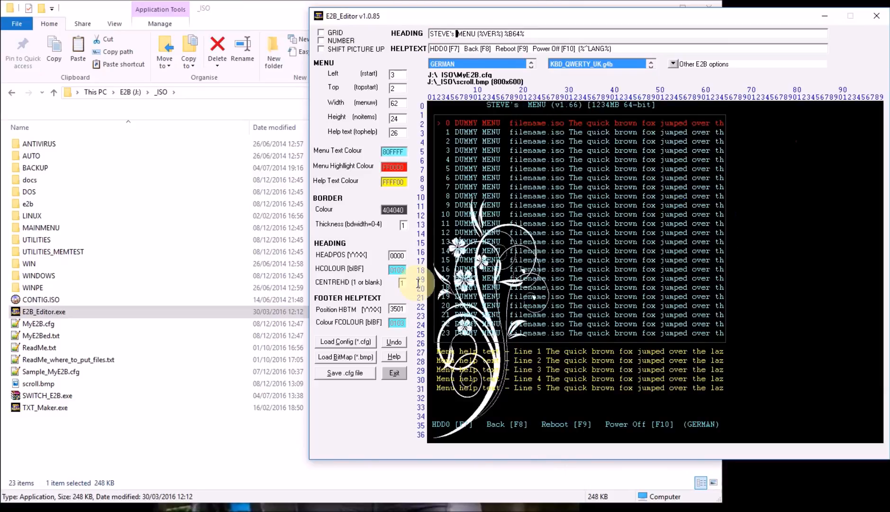
{"action": "key", "text": "BackSpace"}
{"action": "type", "text": "S"}
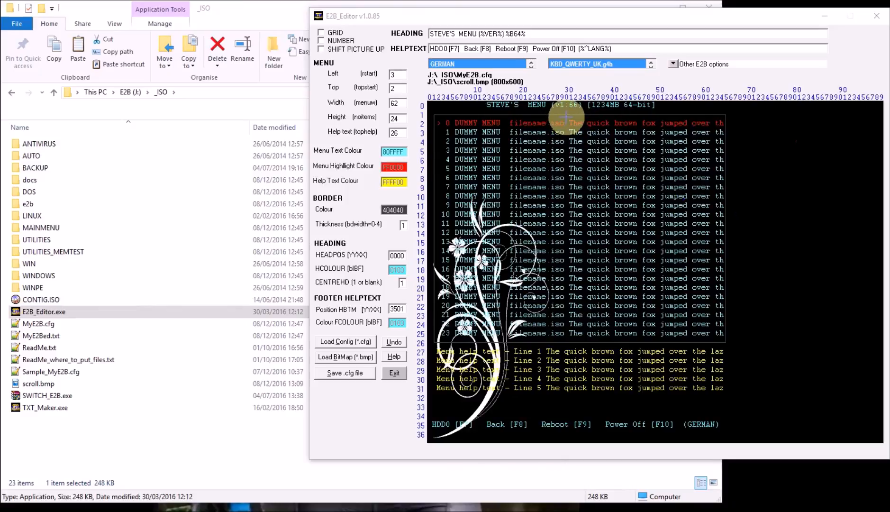
Step: Draw the menu area over the empty part beside the floral artwork, at left 30 and top 1, 69 wide and 25 items high
{"action": "left_click_drag", "start_coordinate": [565, 112], "coordinate": [879, 345]}
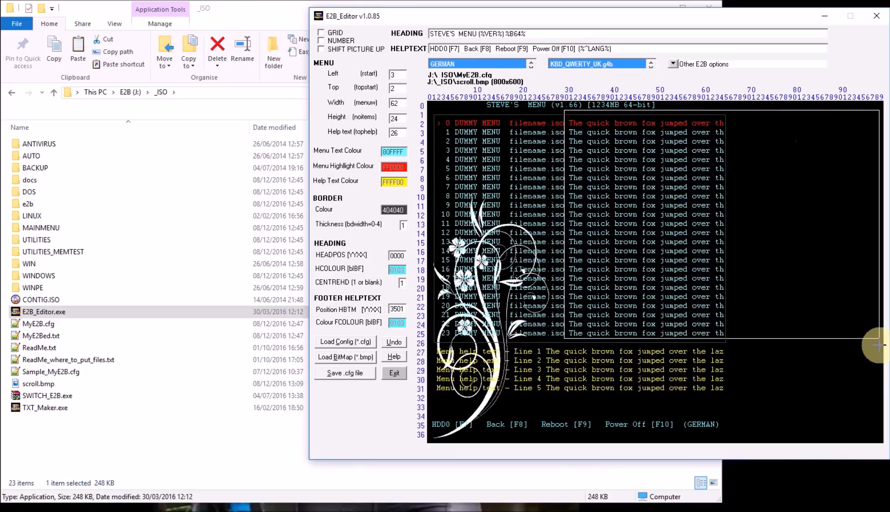
{"action": "left_click_drag", "start_coordinate": [880, 344], "coordinate": [879, 346]}
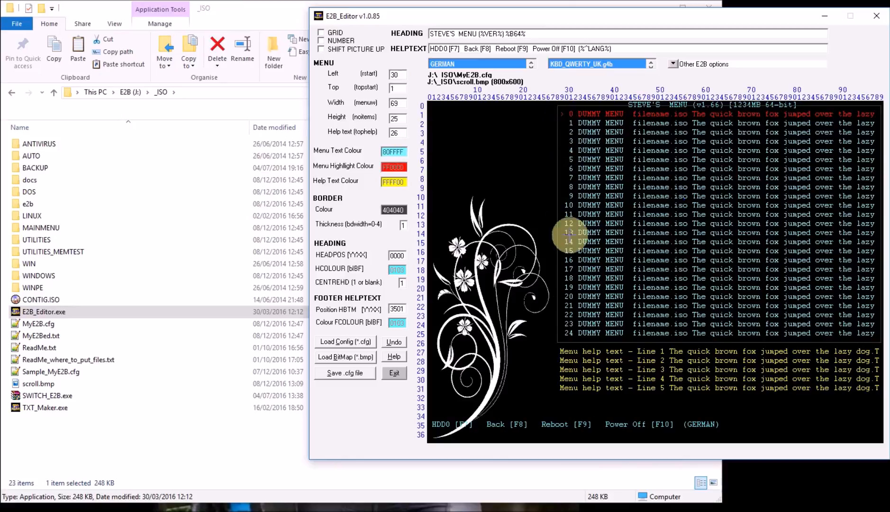
Step: Try menu left start values of 32 and 28, and return the left start to 30
{"action": "left_click_drag", "start_coordinate": [403, 75], "coordinate": [382, 74]}
{"action": "type", "text": "32"}
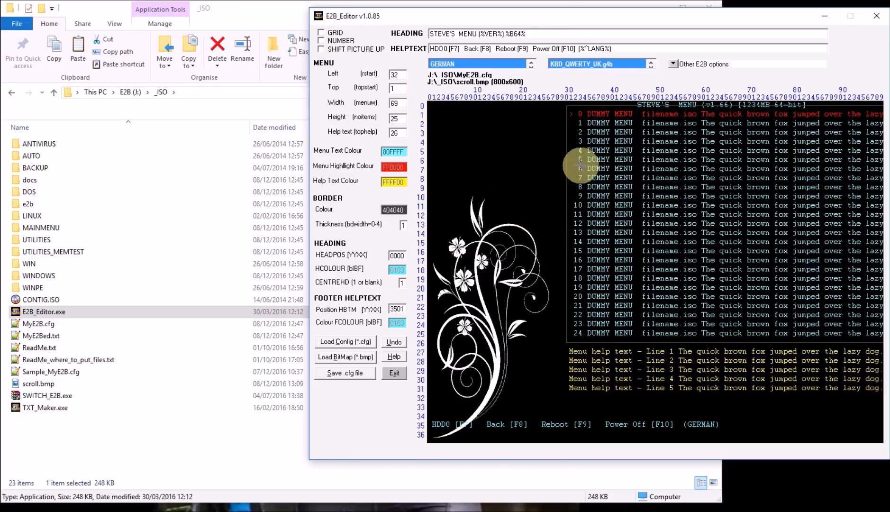
{"action": "left_click_drag", "start_coordinate": [402, 77], "coordinate": [357, 83]}
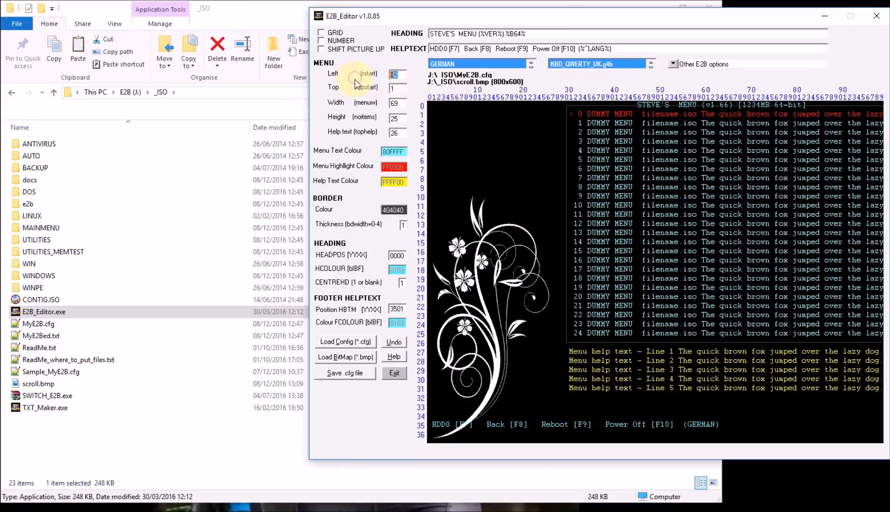
{"action": "type", "text": "28"}
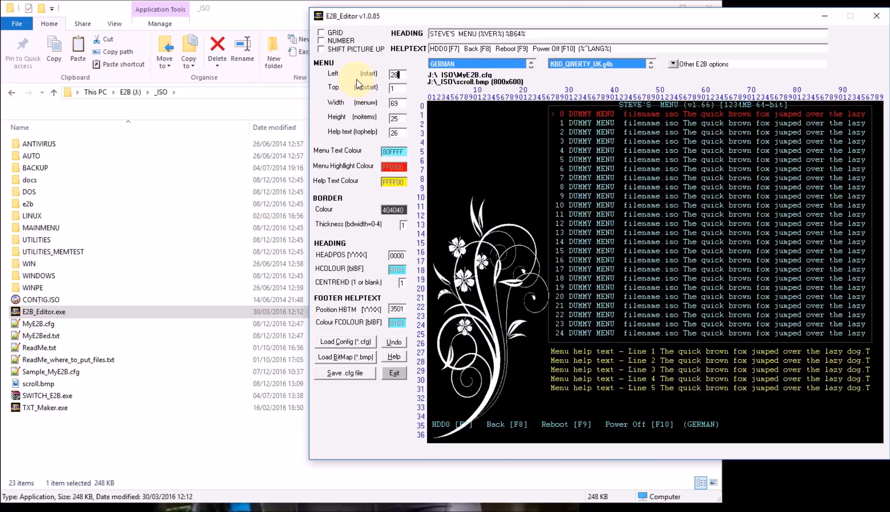
{"action": "double_click", "coordinate": [402, 76]}
{"action": "type", "text": "30"}
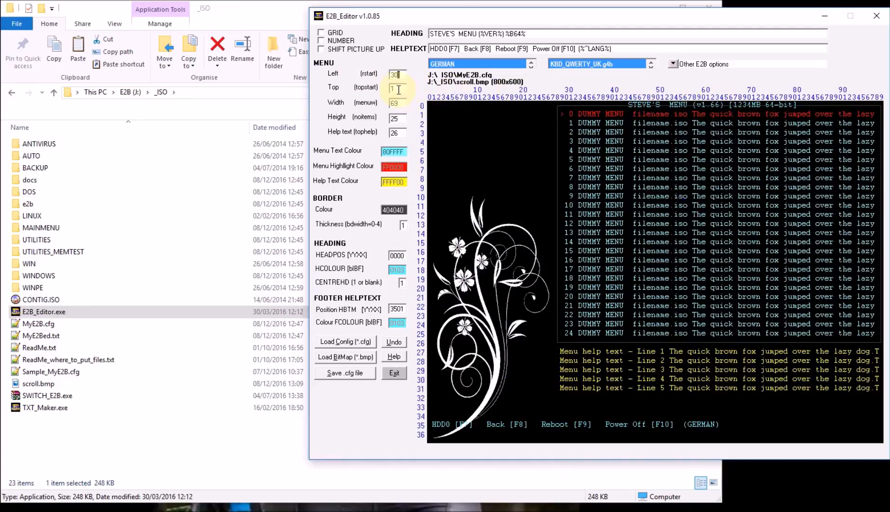
Step: Set the menu's top start position to 2
{"action": "left_click_drag", "start_coordinate": [399, 89], "coordinate": [374, 89]}
{"action": "type", "text": "2"}
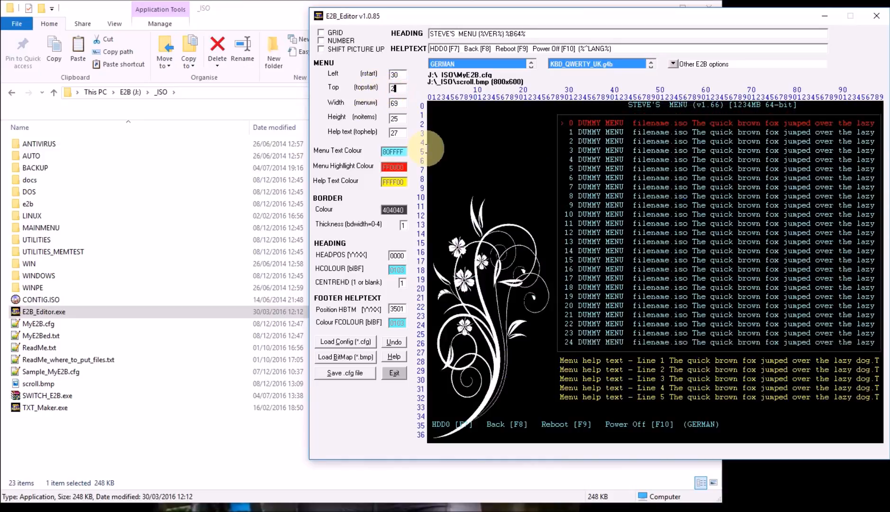
{"action": "mouse_move", "coordinate": [427, 148]}
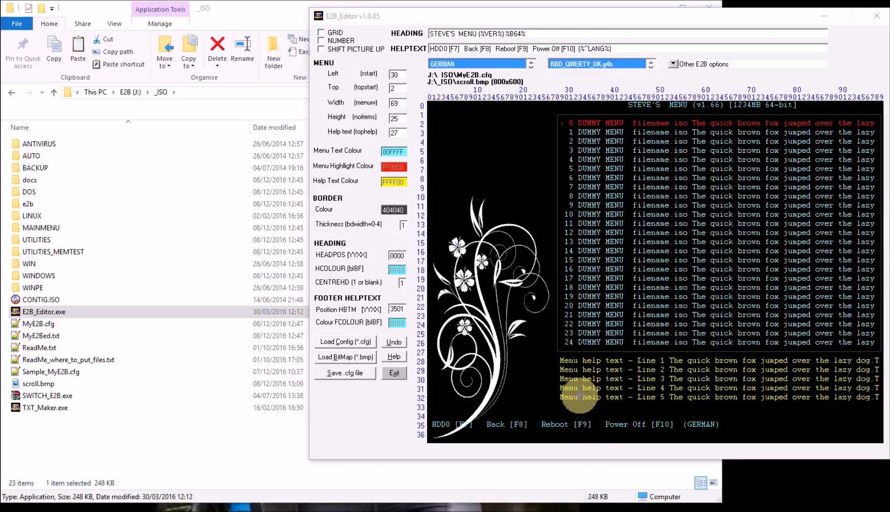
Step: Set the menu height to 26 items
{"action": "double_click", "coordinate": [402, 120]}
{"action": "type", "text": "26"}
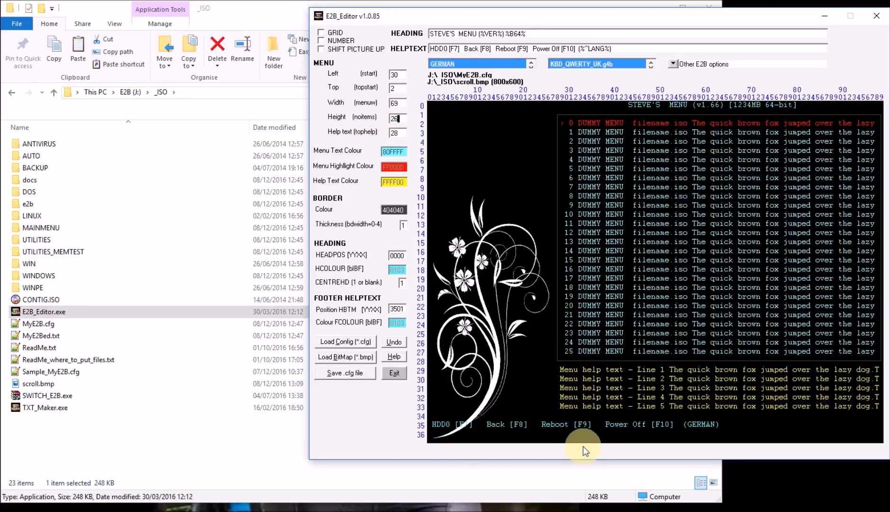
Step: Try a help text start position of 29, and return it to 28
{"action": "double_click", "coordinate": [401, 134]}
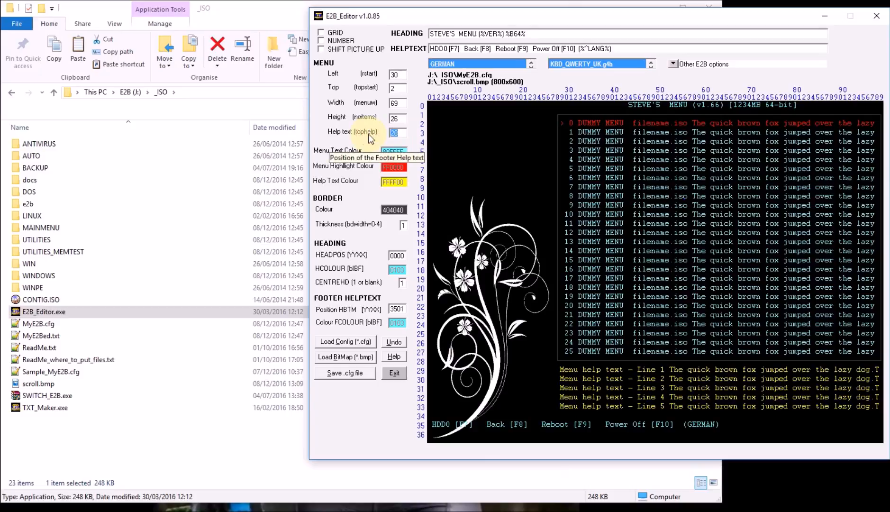
{"action": "type", "text": "29"}
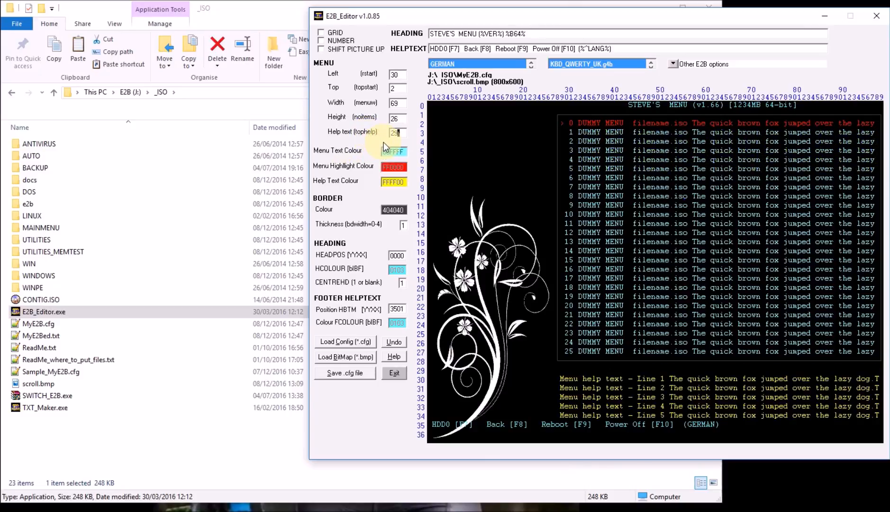
{"action": "left_click_drag", "start_coordinate": [404, 135], "coordinate": [376, 137]}
{"action": "type", "text": "28"}
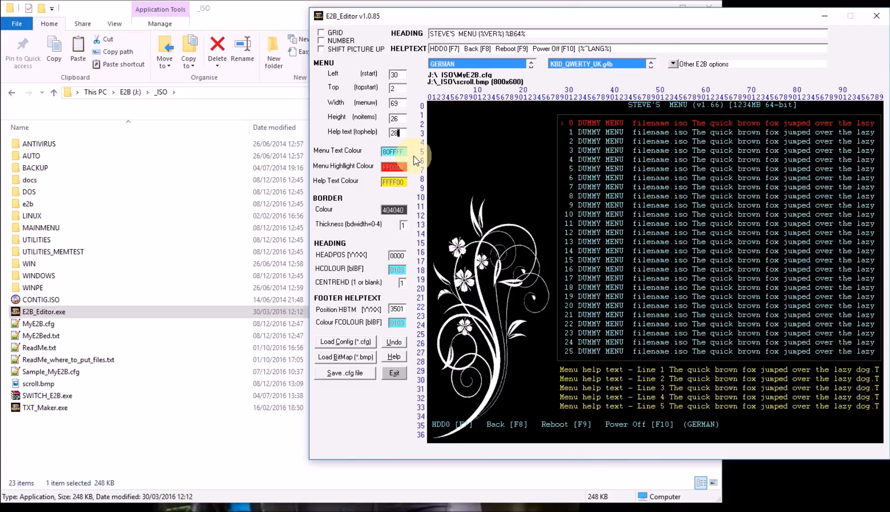
Step: Set the menu text colour to lime green 80FF00 and the menu highlight colour to a pinkish red from the colour spectrum
{"action": "left_click", "coordinate": [388, 152]}
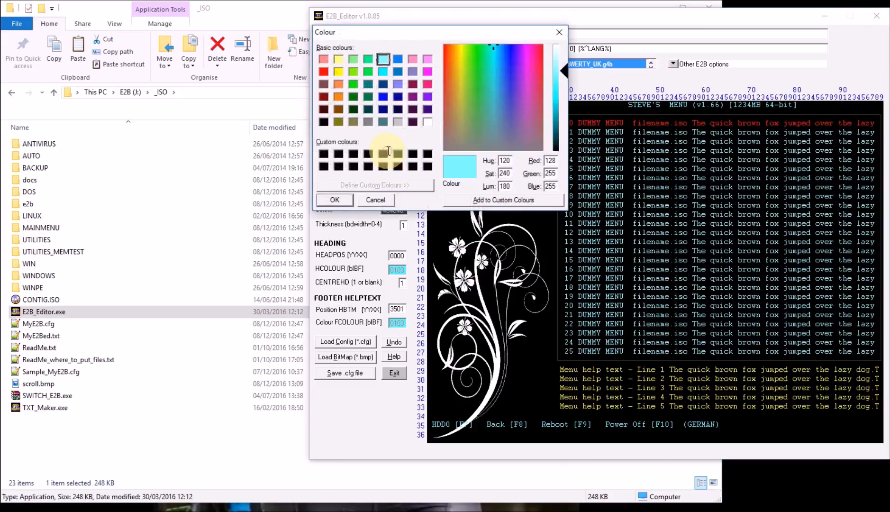
{"action": "left_click", "coordinate": [350, 72]}
{"action": "left_click", "coordinate": [334, 200]}
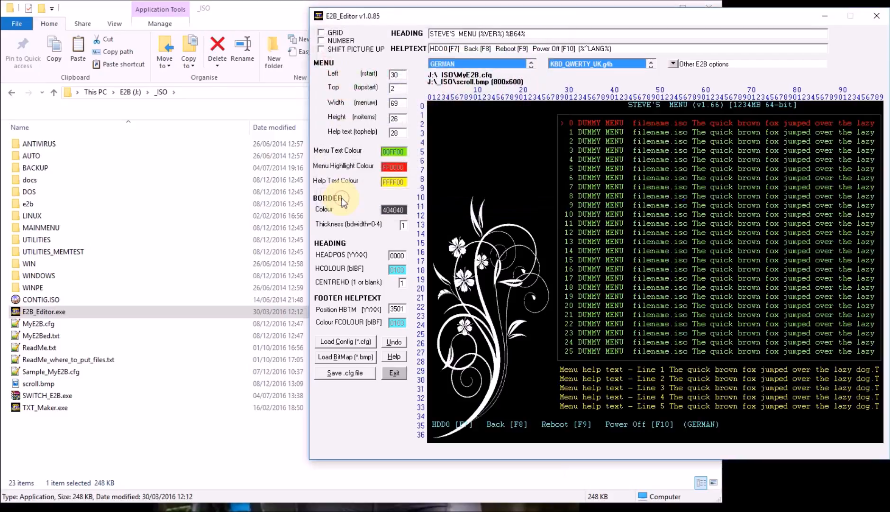
{"action": "left_click", "coordinate": [390, 167]}
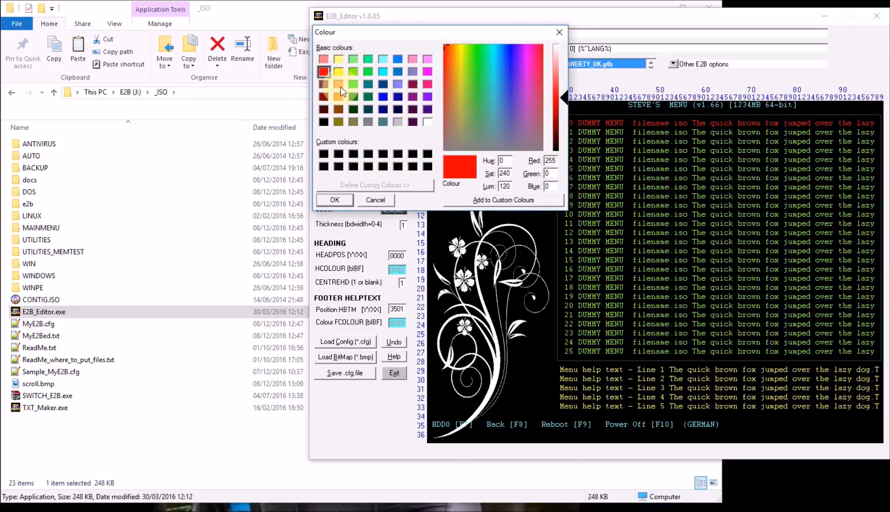
{"action": "left_click", "coordinate": [538, 58]}
{"action": "left_click", "coordinate": [344, 199]}
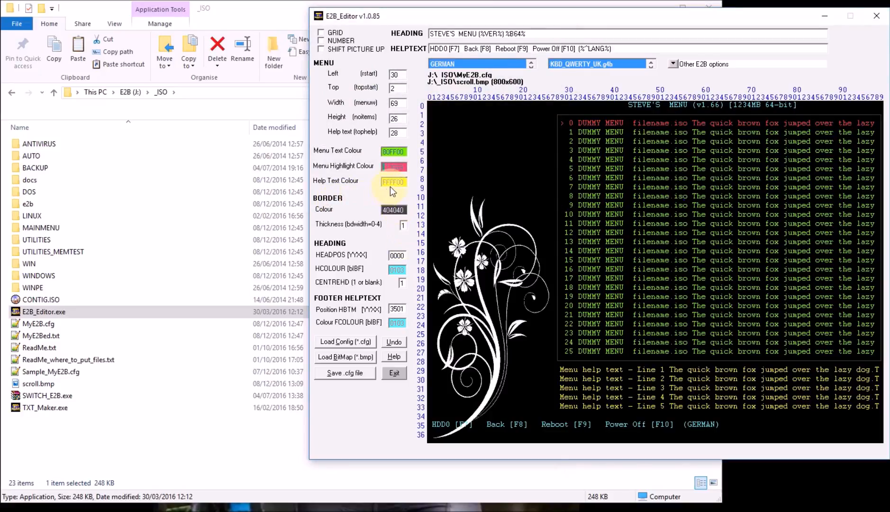
Step: Set the help text colour to pale yellow, FFFF80
{"action": "left_click", "coordinate": [391, 183]}
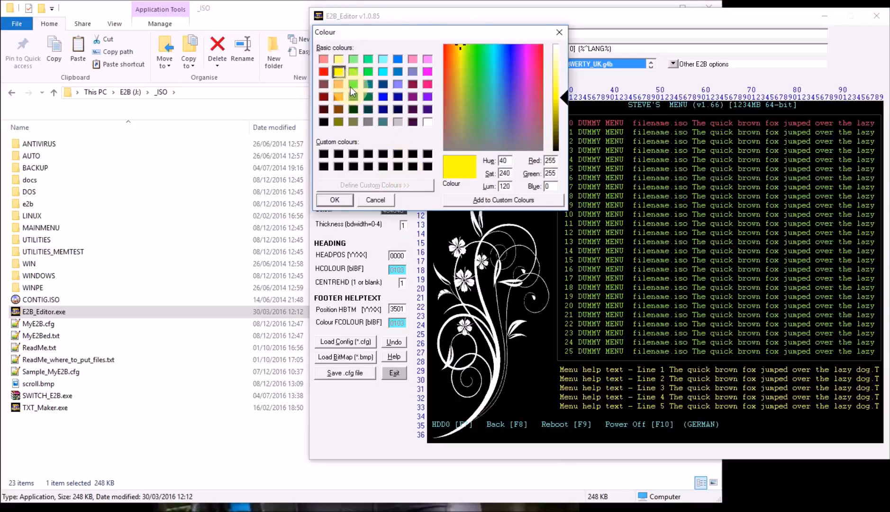
{"action": "left_click", "coordinate": [339, 58]}
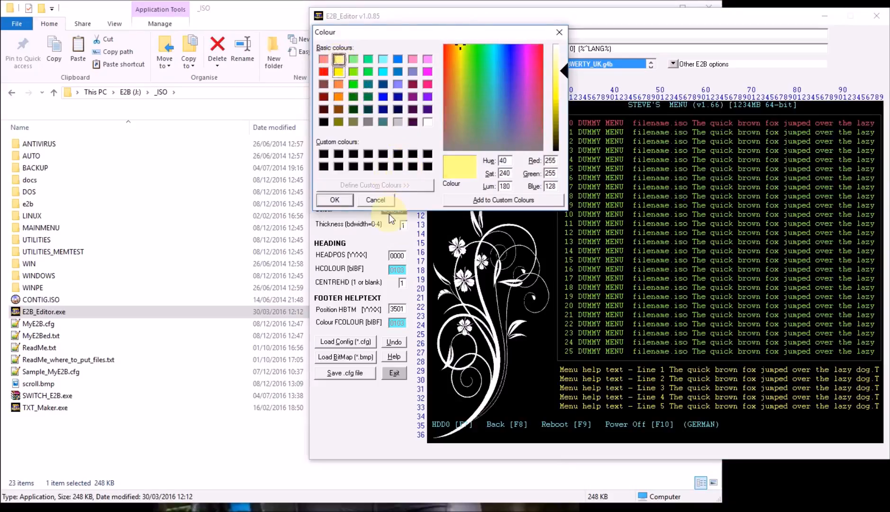
{"action": "left_click", "coordinate": [341, 200]}
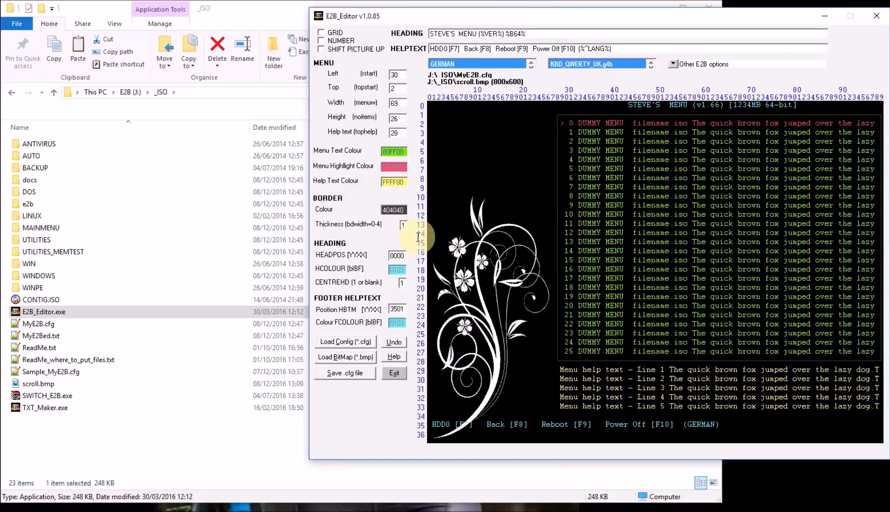
Step: Try menu border thicknesses of 2, 3 and 4, and set the border thickness to 0
{"action": "double_click", "coordinate": [404, 227]}
{"action": "type", "text": "2"}
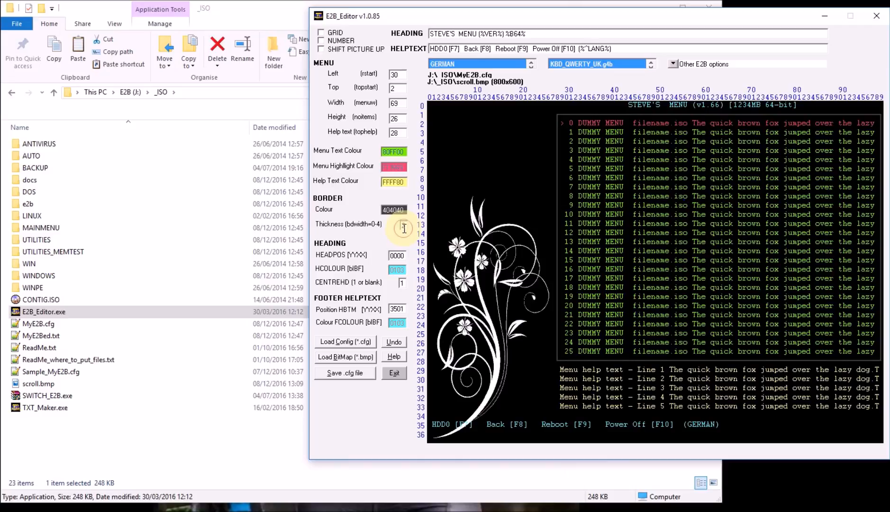
{"action": "double_click", "coordinate": [404, 228]}
{"action": "type", "text": "3"}
{"action": "double_click", "coordinate": [403, 228]}
{"action": "type", "text": "4"}
{"action": "left_click", "coordinate": [403, 228]}
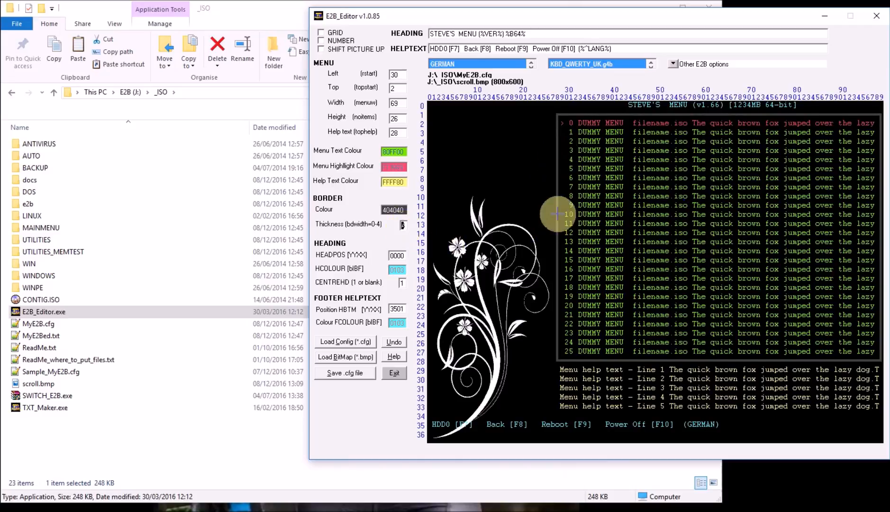
{"action": "type", "text": "0"}
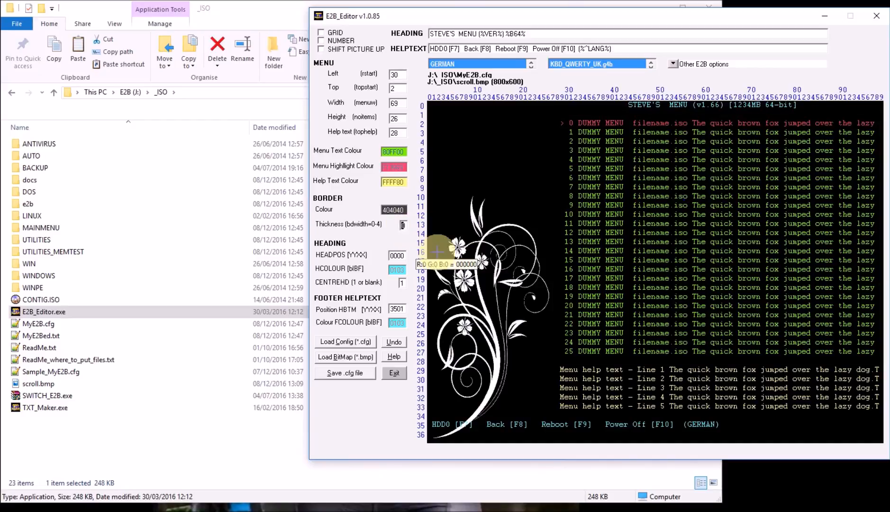
Step: Try the heading without centring by clearing CENTREHD, and set CENTREHD back to 1
{"action": "left_click", "coordinate": [401, 252]}
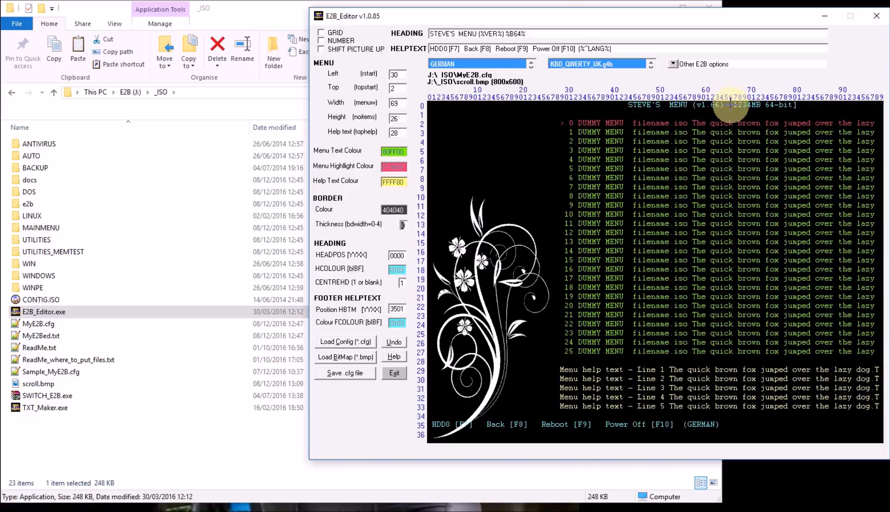
{"action": "left_click", "coordinate": [405, 286]}
{"action": "key", "text": "BackSpace"}
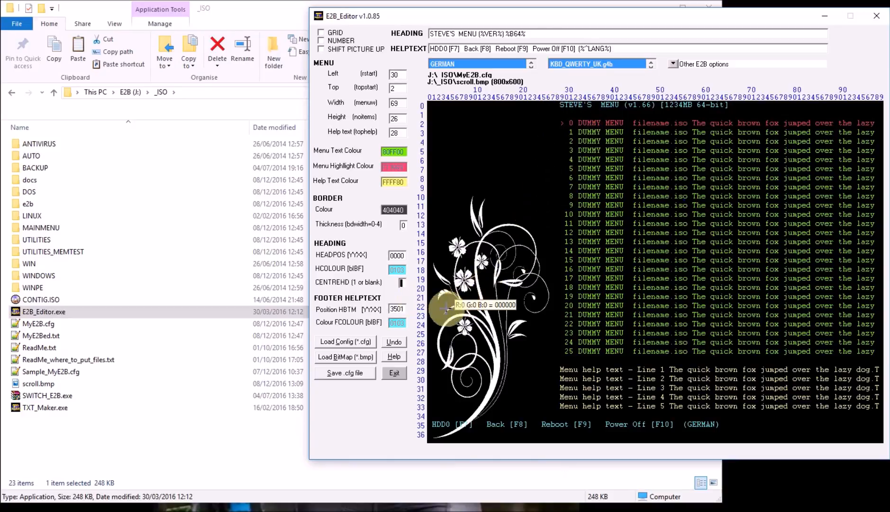
{"action": "left_click", "coordinate": [403, 285]}
{"action": "type", "text": "1"}
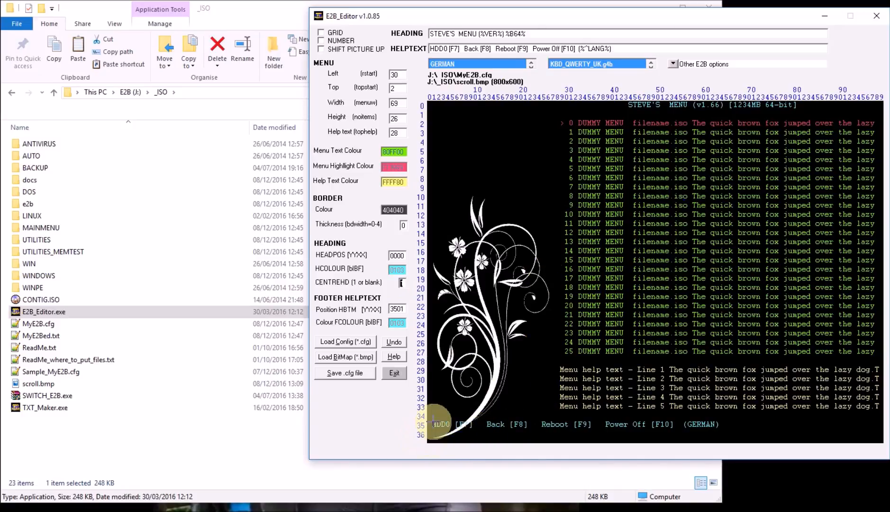
Step: Try 3628 as the footer help text position, and set it to 3629
{"action": "double_click", "coordinate": [401, 309]}
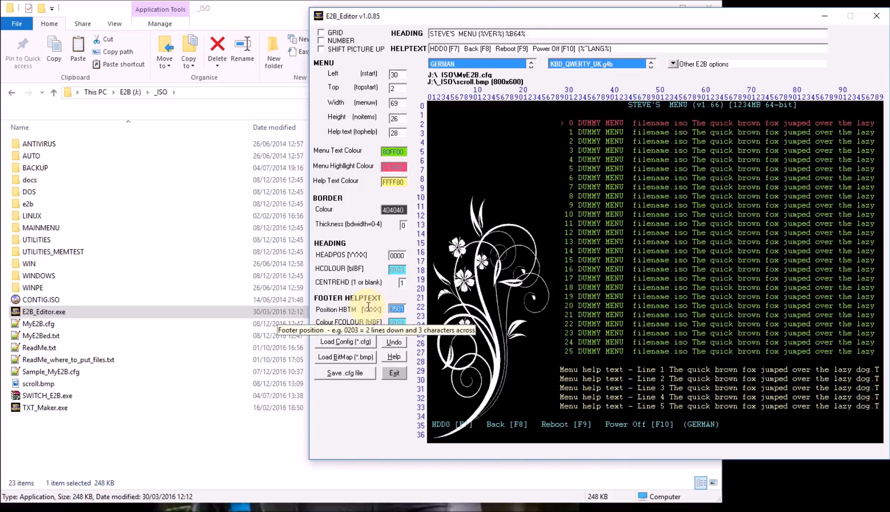
{"action": "type", "text": "3628"}
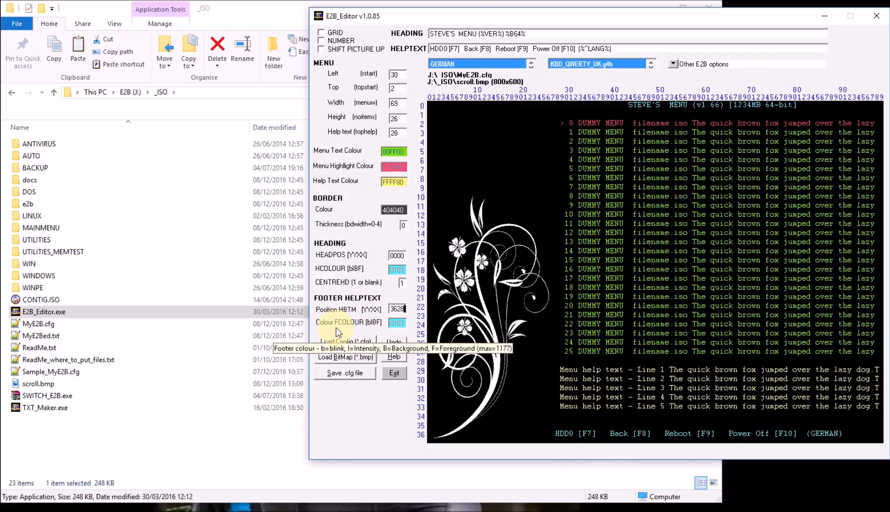
{"action": "key", "text": "BackSpace"}
{"action": "type", "text": "9"}
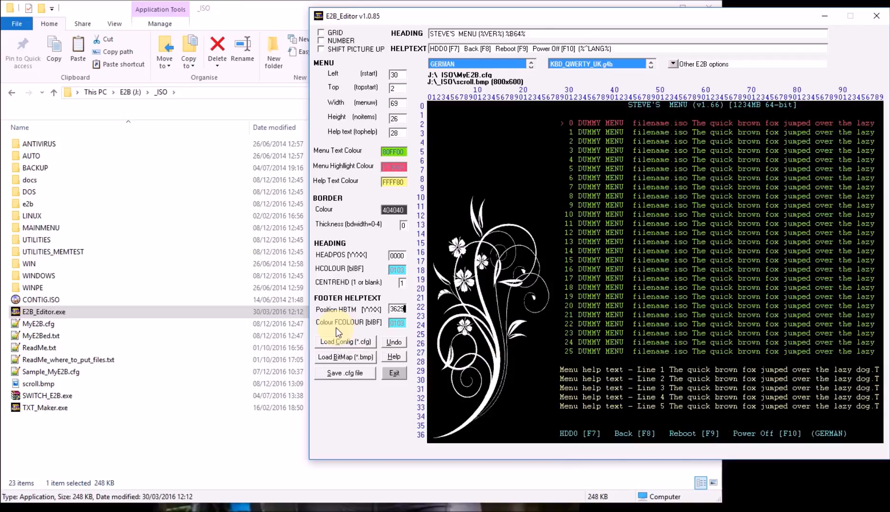
Step: Try footer positions 3632, 3633 and 3628, and return the footer help text to 3629
{"action": "key", "text": "BackSpace"}
{"action": "key", "text": "BackSpace"}
{"action": "type", "text": "32"}
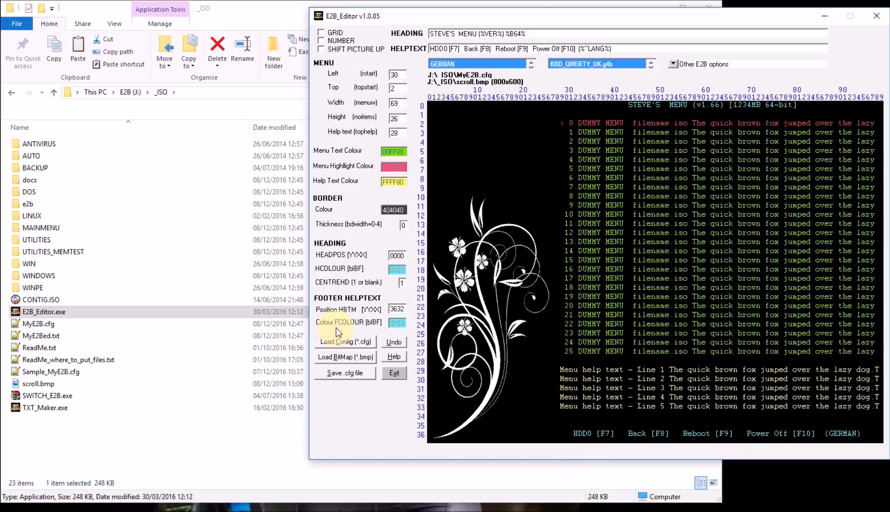
{"action": "key", "text": "BackSpace"}
{"action": "type", "text": "3"}
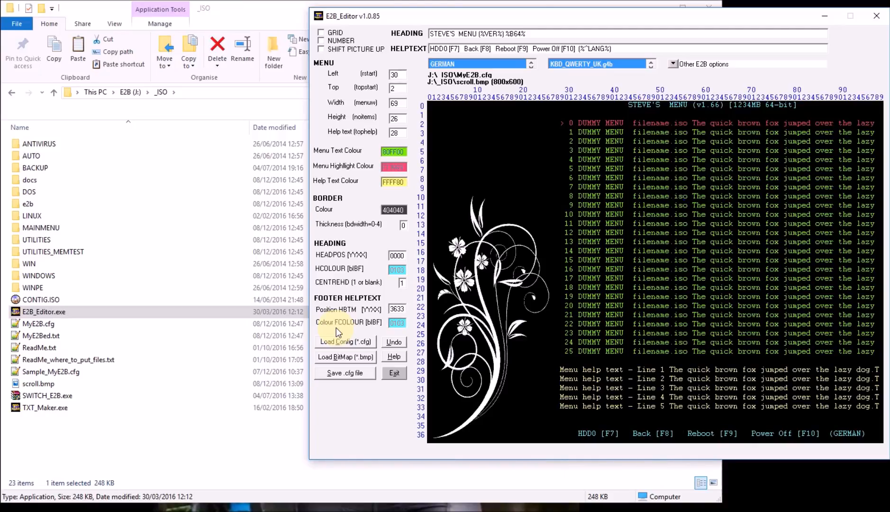
{"action": "key", "text": "BackSpace"}
{"action": "key", "text": "BackSpace"}
{"action": "type", "text": "2"}
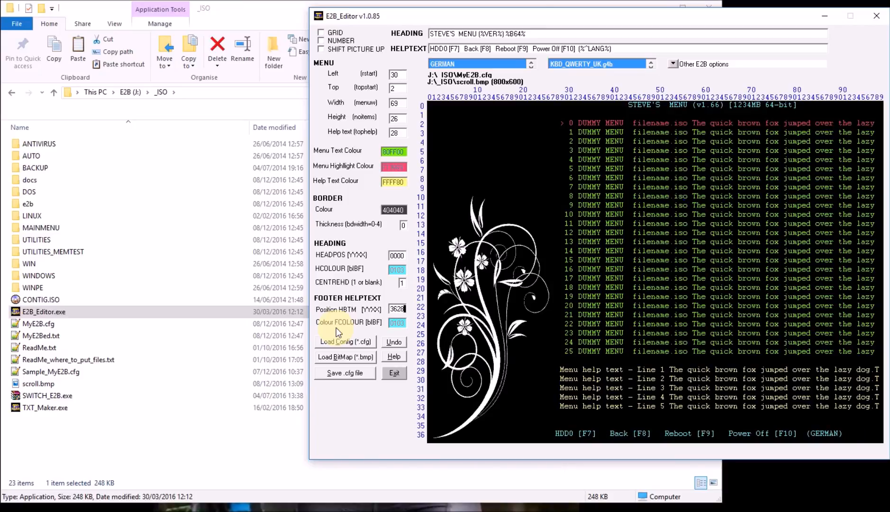
{"action": "type", "text": "9"}
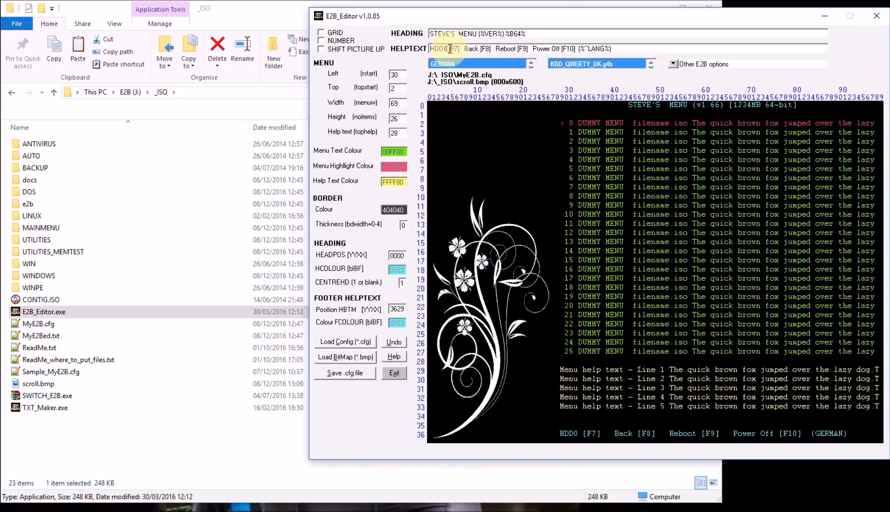
Step: Replace the language placeholder (%^LANG%) at the end of the footer help text with (c) and the author's name
{"action": "left_click_drag", "start_coordinate": [460, 49], "coordinate": [430, 50]}
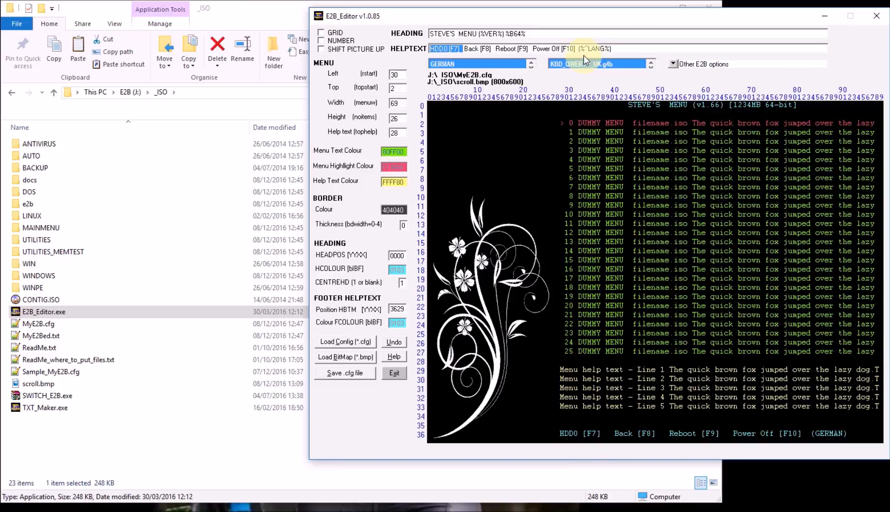
{"action": "left_click", "coordinate": [613, 50]}
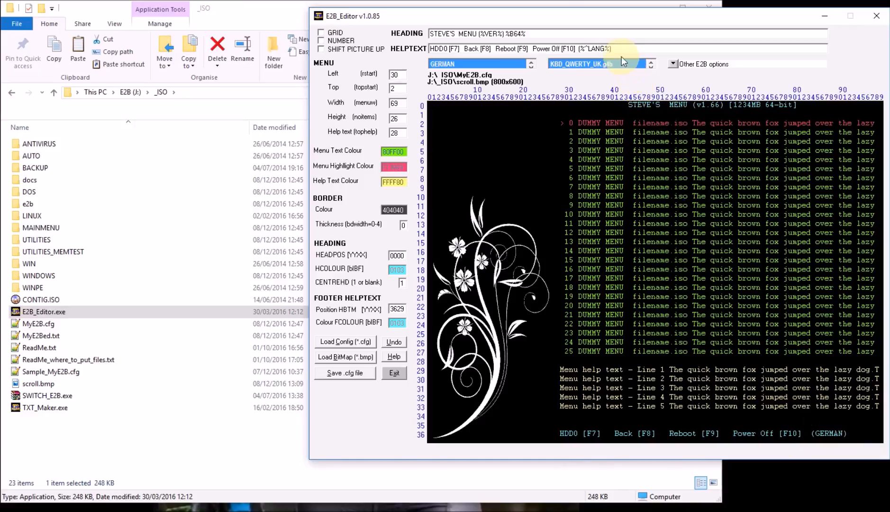
{"action": "left_click_drag", "start_coordinate": [612, 49], "coordinate": [580, 49]}
{"action": "key", "text": "BackSpace"}
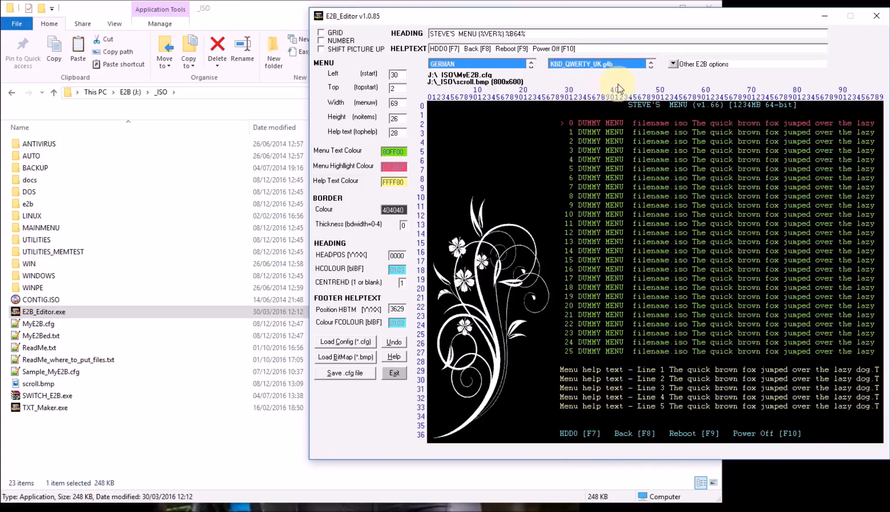
{"action": "type", "text": "(c)SteveSi"}
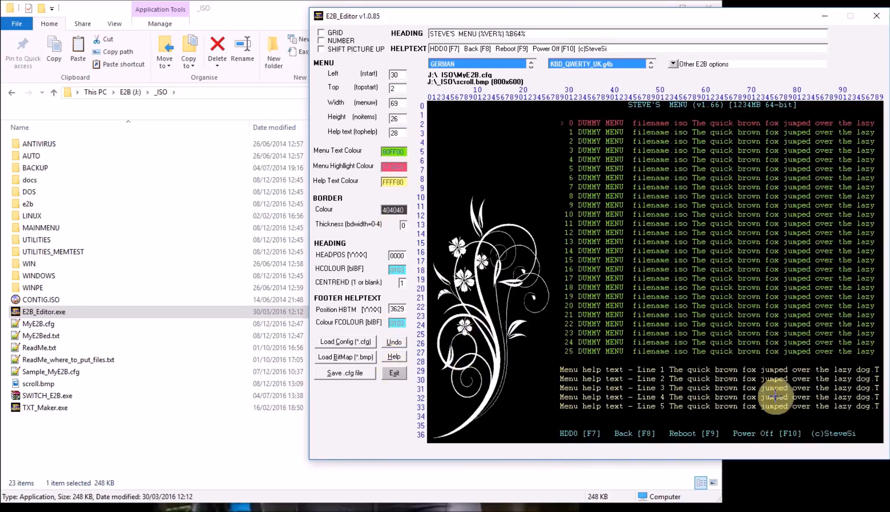
Step: Try the shifted-up picture view and the number overlay on the menu preview, and turn both off again
{"action": "left_click", "coordinate": [322, 50]}
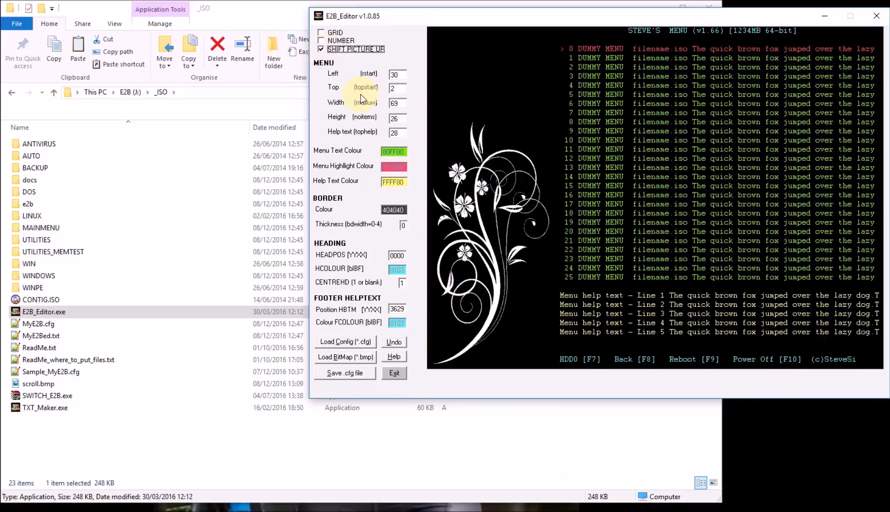
{"action": "left_click", "coordinate": [321, 42]}
{"action": "left_click", "coordinate": [321, 42]}
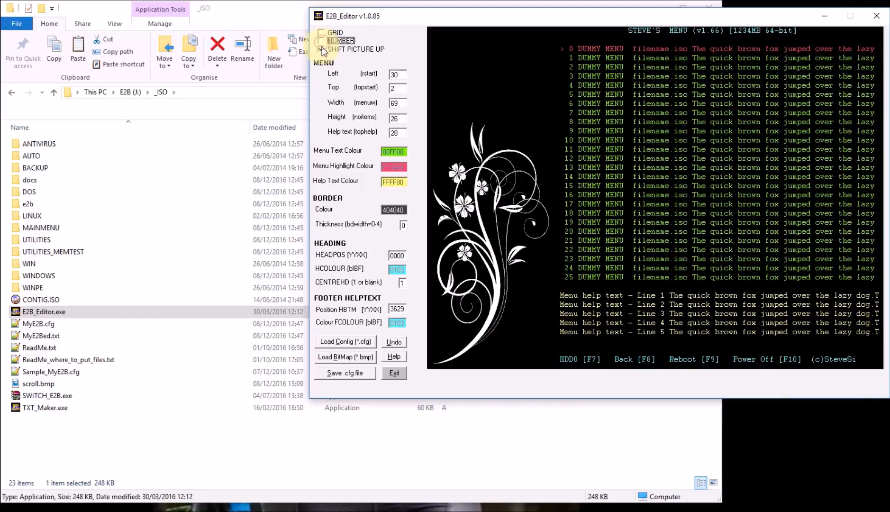
{"action": "left_click", "coordinate": [321, 50]}
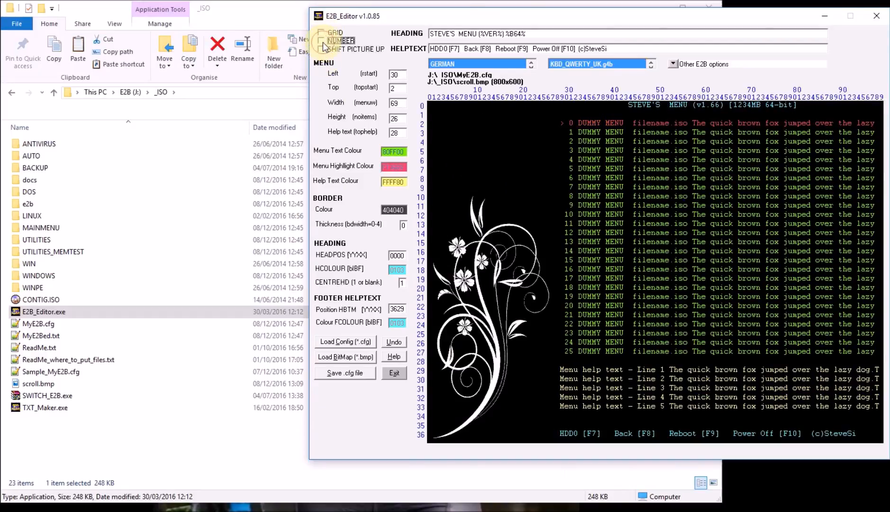
{"action": "left_click", "coordinate": [322, 42]}
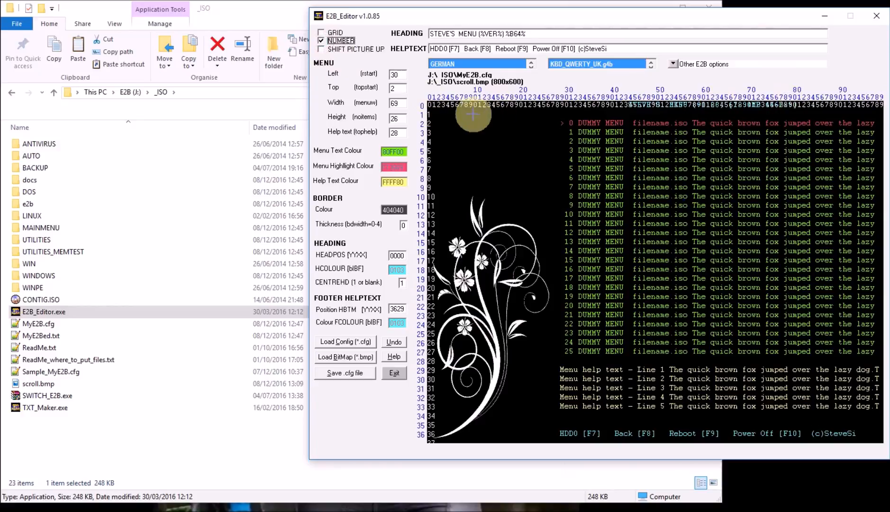
{"action": "left_click", "coordinate": [321, 42]}
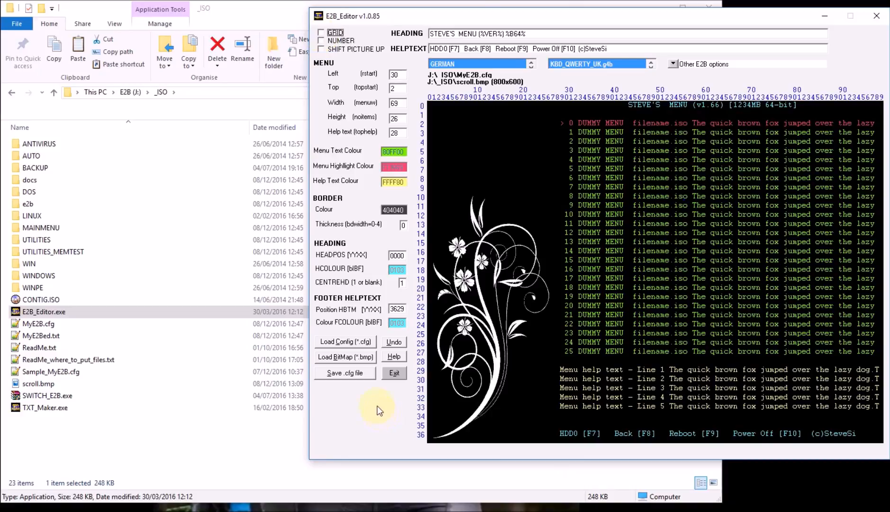
Step: Collapse the menu area to a single point in the middle of the preview, and undo that change
{"action": "left_click", "coordinate": [653, 219]}
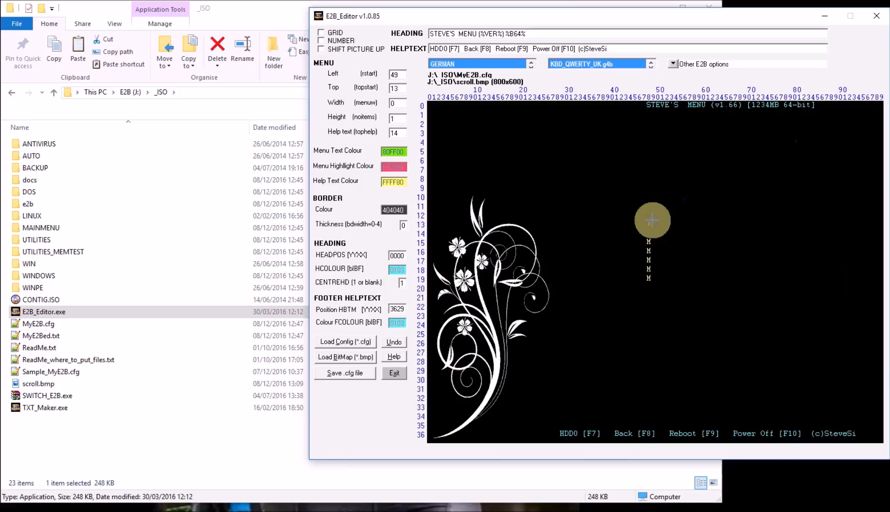
{"action": "left_click", "coordinate": [396, 344]}
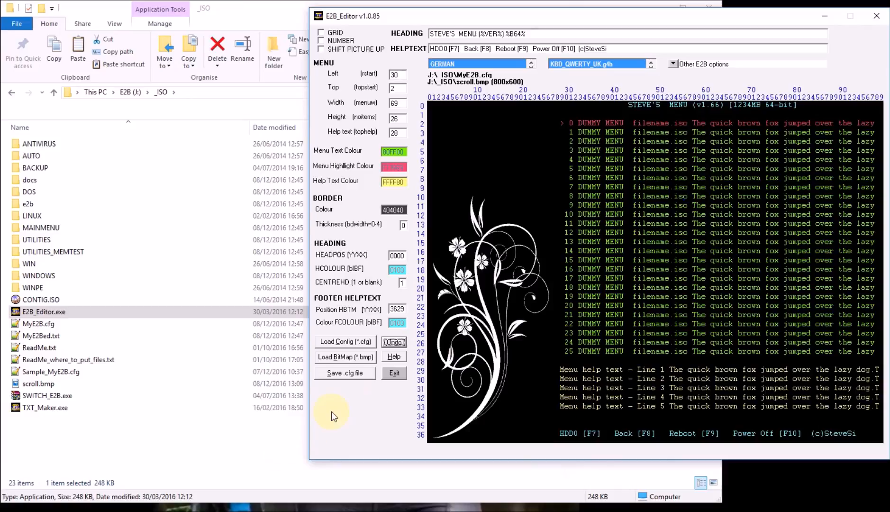
Step: Save the configuration to J:\_ISO\MyE2B.cfg, then move and enlarge the Notepad window that shows the written file
{"action": "left_click", "coordinate": [350, 375]}
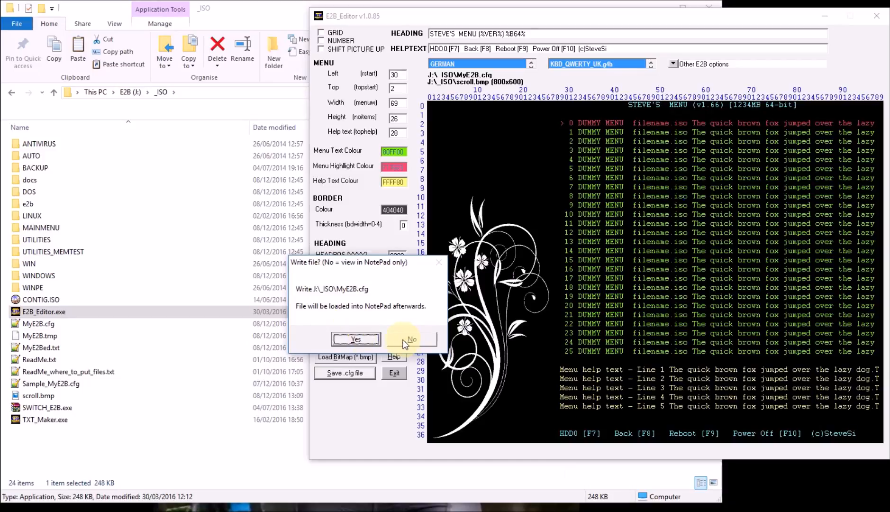
{"action": "left_click", "coordinate": [360, 339]}
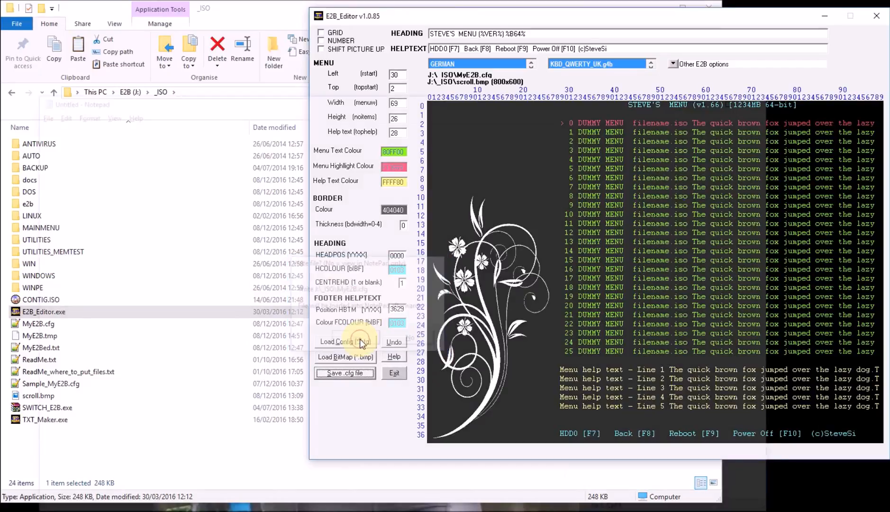
{"action": "left_click", "coordinate": [438, 105]}
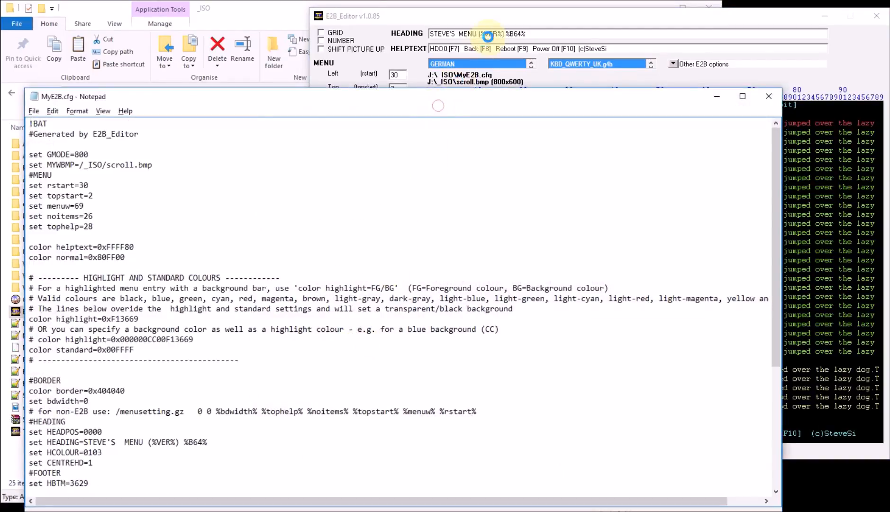
{"action": "left_click_drag", "start_coordinate": [465, 100], "coordinate": [534, 22]}
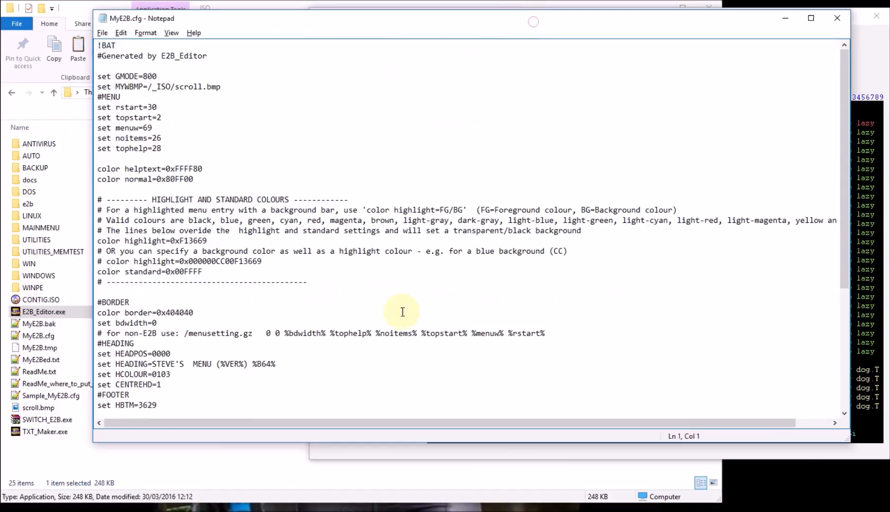
{"action": "left_click_drag", "start_coordinate": [407, 444], "coordinate": [408, 479]}
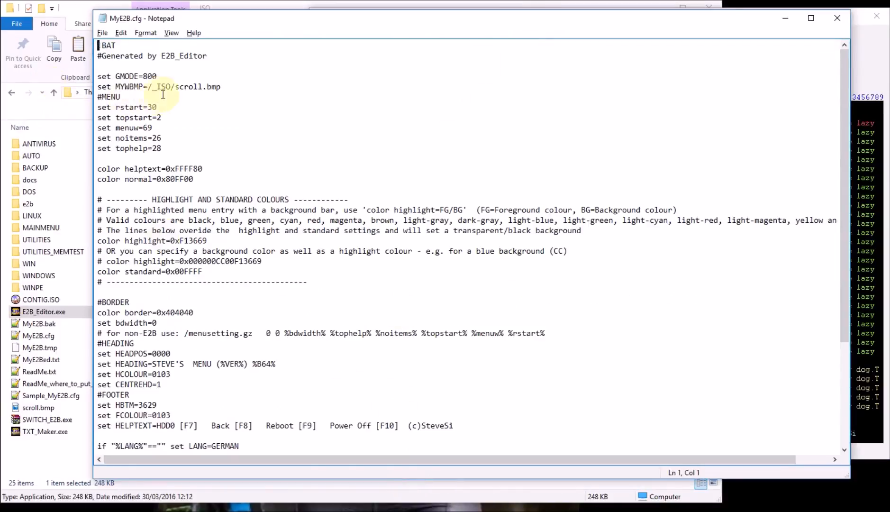
Step: Examine the graphics mode, wallpaper path, menu position and colour settings in the saved MyE2B.cfg
{"action": "left_click_drag", "start_coordinate": [158, 76], "coordinate": [141, 75]}
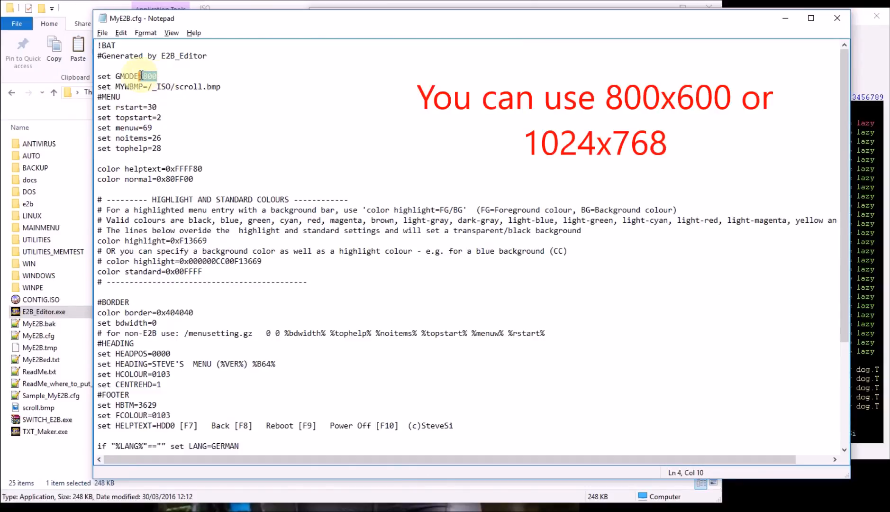
{"action": "left_click_drag", "start_coordinate": [223, 87], "coordinate": [126, 86]}
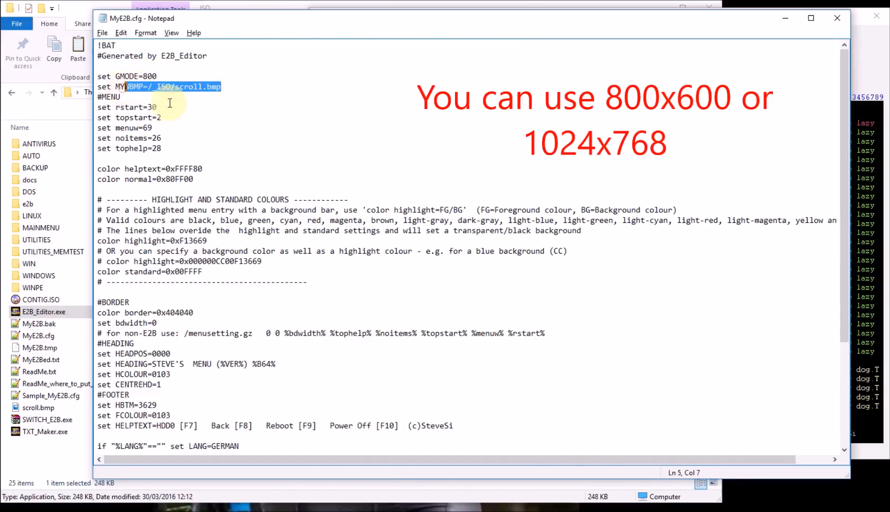
{"action": "scroll", "coordinate": [167, 149], "scroll_direction": "down", "scroll_amount": 1}
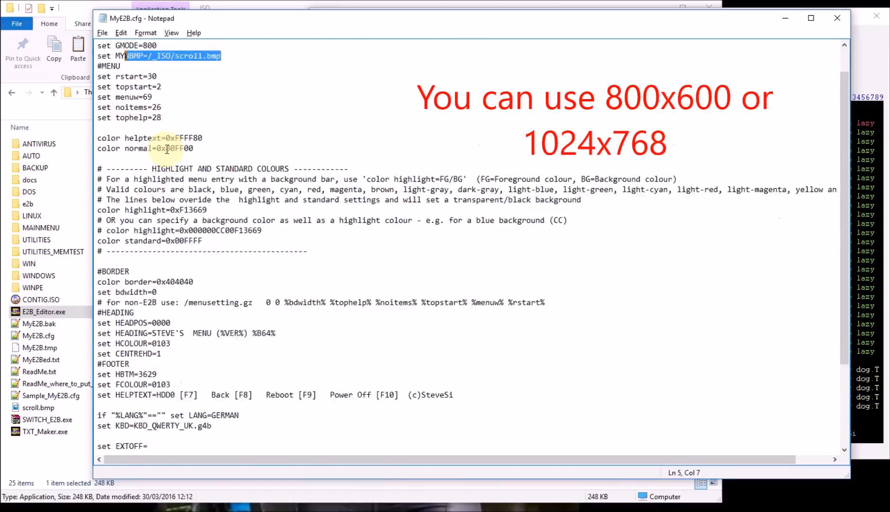
{"action": "scroll", "coordinate": [167, 149], "scroll_direction": "down", "scroll_amount": 1}
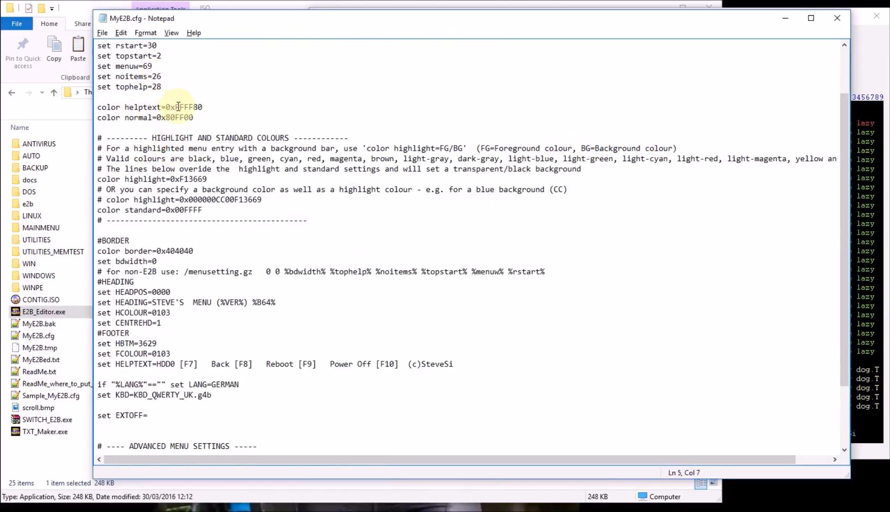
{"action": "left_click", "coordinate": [203, 116]}
{"action": "scroll", "coordinate": [204, 123], "scroll_direction": "down", "scroll_amount": 1}
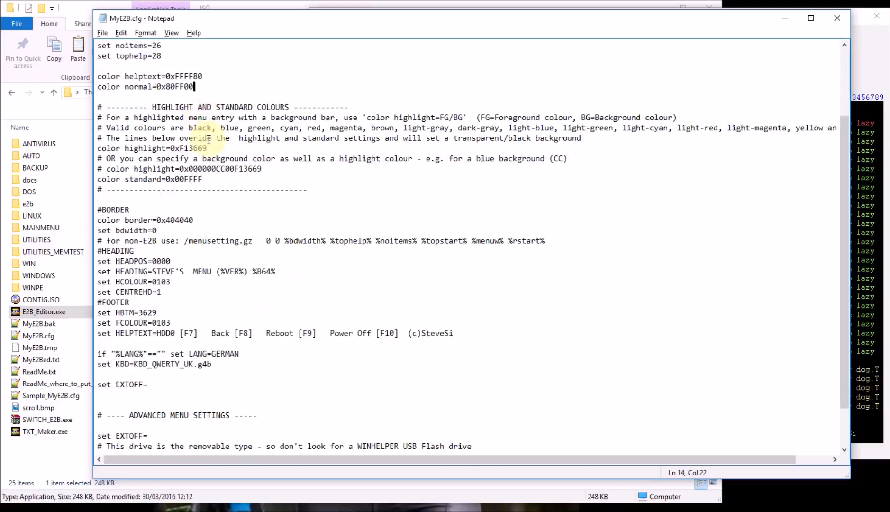
{"action": "left_click", "coordinate": [211, 177]}
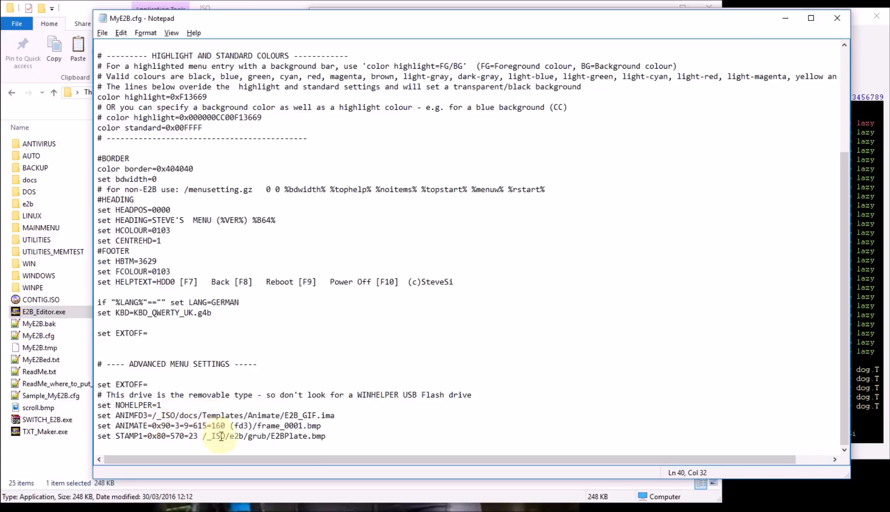
Step: Examine the ANIMATE, ANIMFD3 and STAMP1 lines under the advanced menu settings, and close the MyE2B.cfg file
{"action": "left_click", "coordinate": [350, 442]}
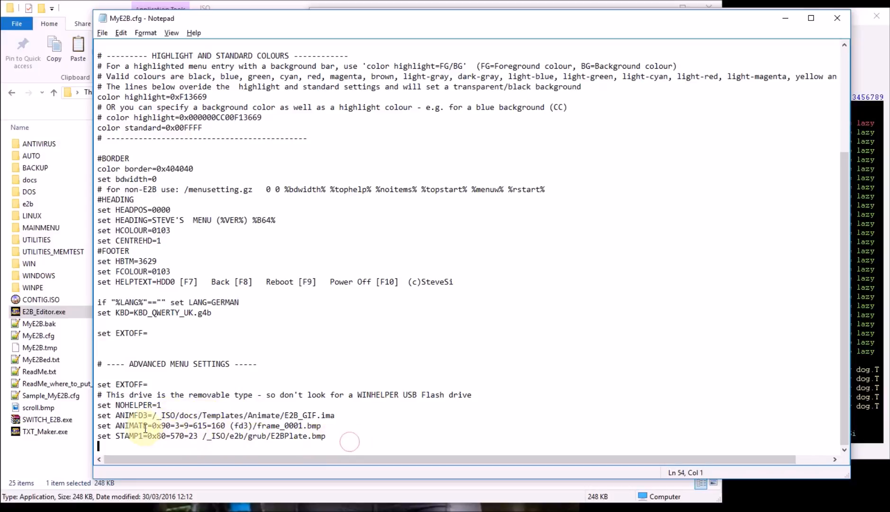
{"action": "left_click_drag", "start_coordinate": [116, 425], "coordinate": [159, 426]}
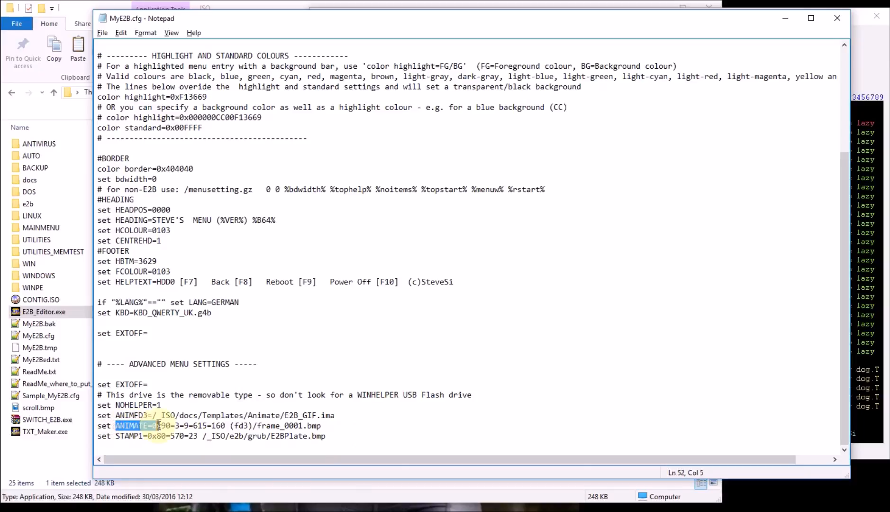
{"action": "left_click_drag", "start_coordinate": [279, 415], "coordinate": [320, 415]}
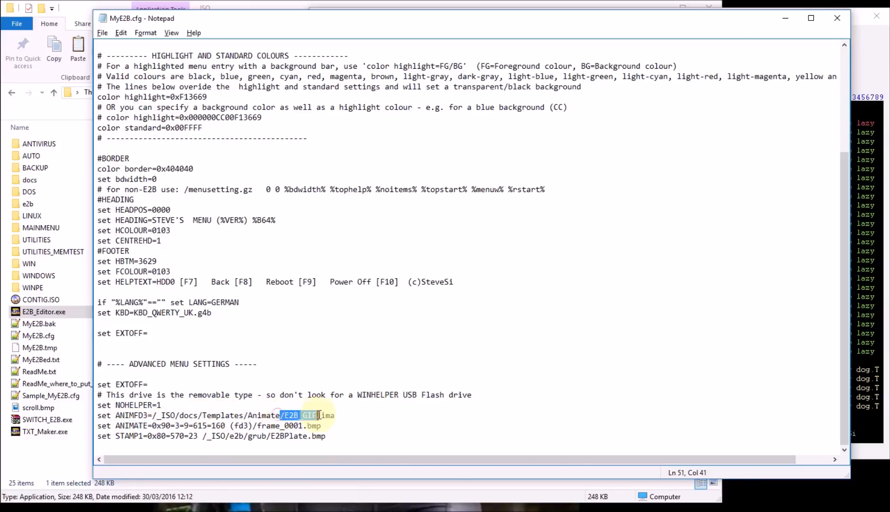
{"action": "key", "text": "shift+End"}
{"action": "left_click", "coordinate": [142, 437]}
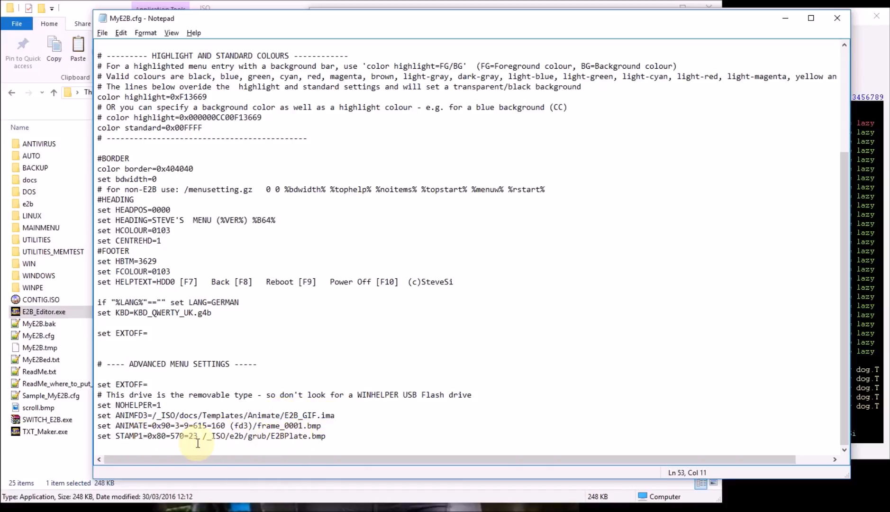
{"action": "left_click", "coordinate": [836, 20]}
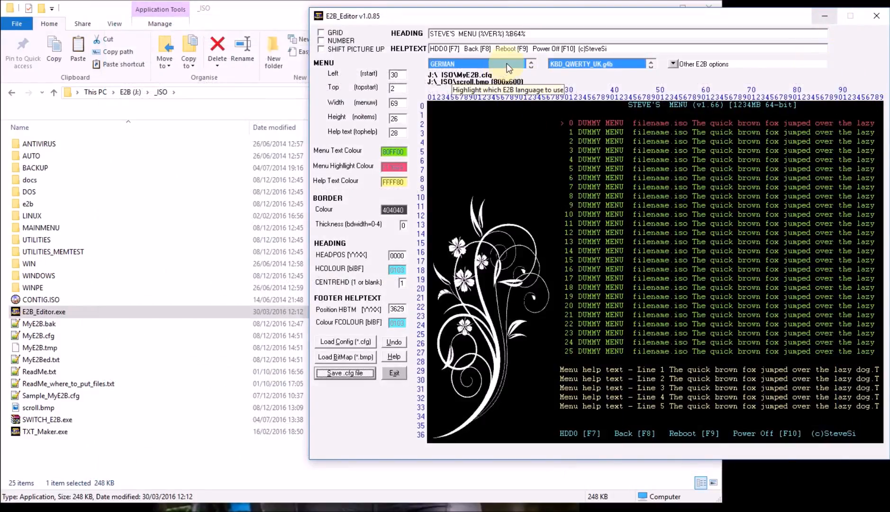
Step: Change the E2B menu language to ENG
{"action": "left_click", "coordinate": [530, 66]}
{"action": "left_click", "coordinate": [530, 62]}
{"action": "left_click", "coordinate": [530, 63]}
{"action": "left_click", "coordinate": [530, 62]}
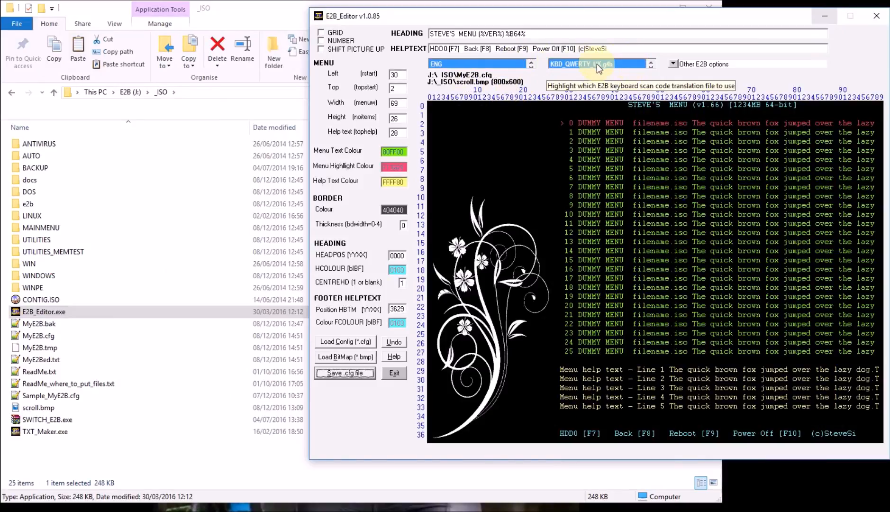
Step: Try the options for no progress messages, no error messages and no menu numbers (AUTONUM=0), and turn all three off again
{"action": "left_click", "coordinate": [677, 65]}
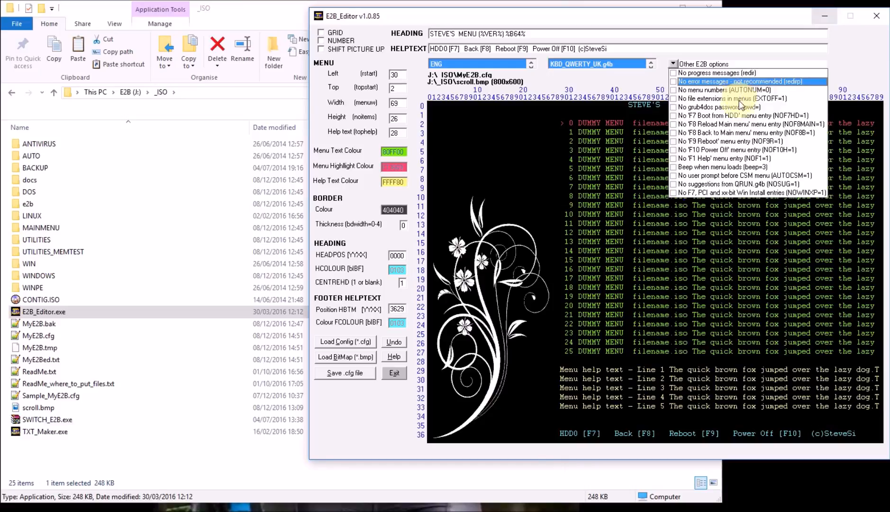
{"action": "left_click", "coordinate": [673, 82]}
{"action": "left_click", "coordinate": [673, 73]}
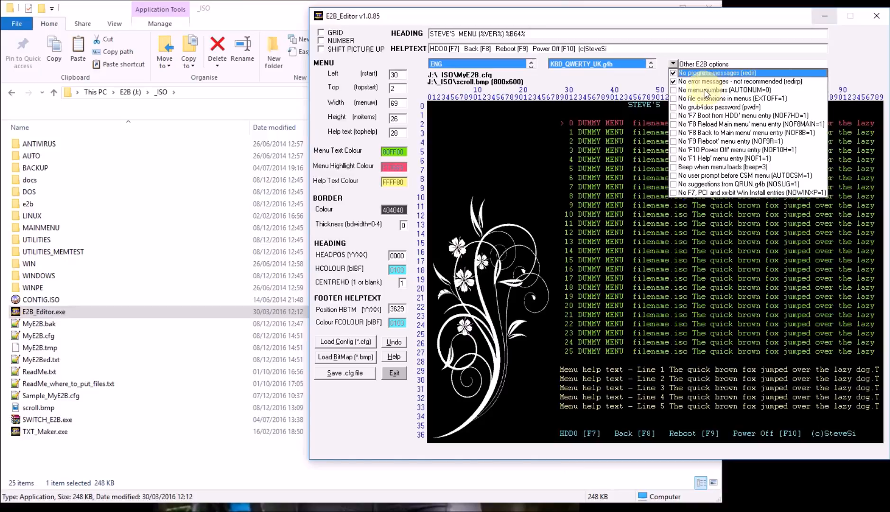
{"action": "left_click", "coordinate": [675, 82]}
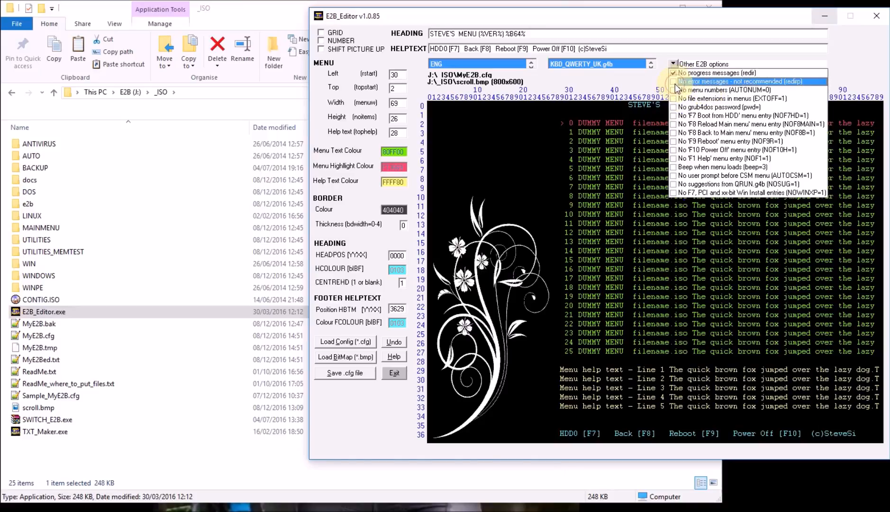
{"action": "left_click", "coordinate": [675, 75]}
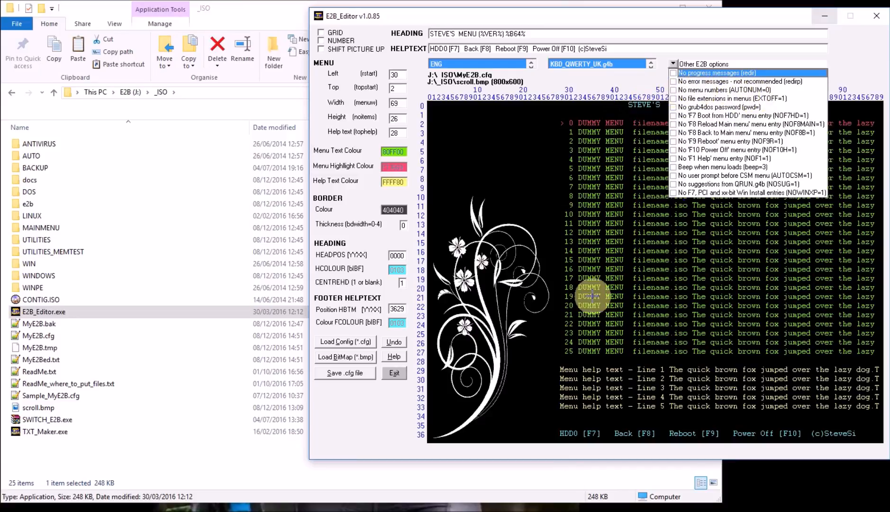
{"action": "left_click", "coordinate": [675, 90]}
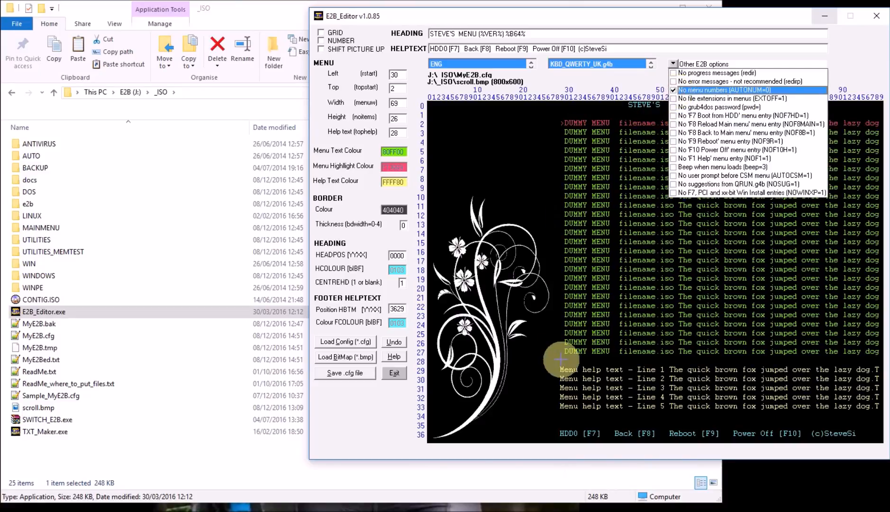
{"action": "left_click", "coordinate": [673, 90]}
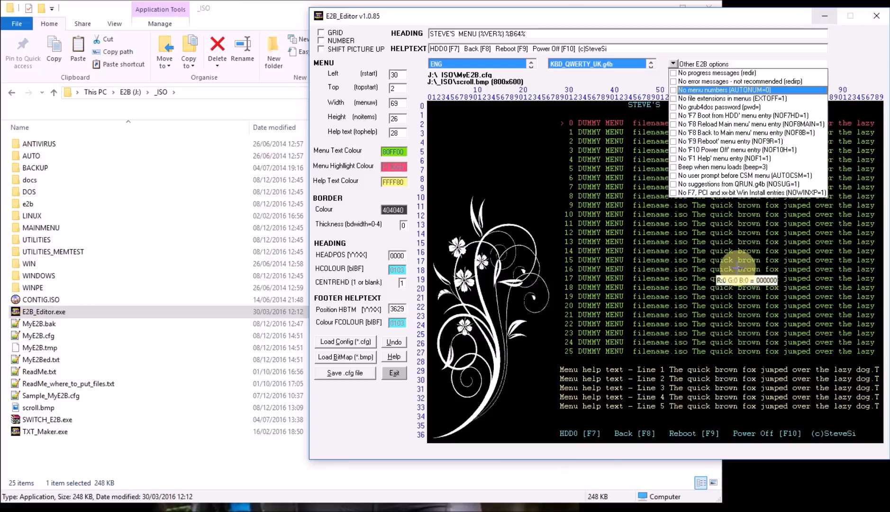
Step: Enable the E2B options for no file extensions in menus (EXTOFF=1) and no grub4dos password (pwd=)
{"action": "left_click", "coordinate": [673, 99]}
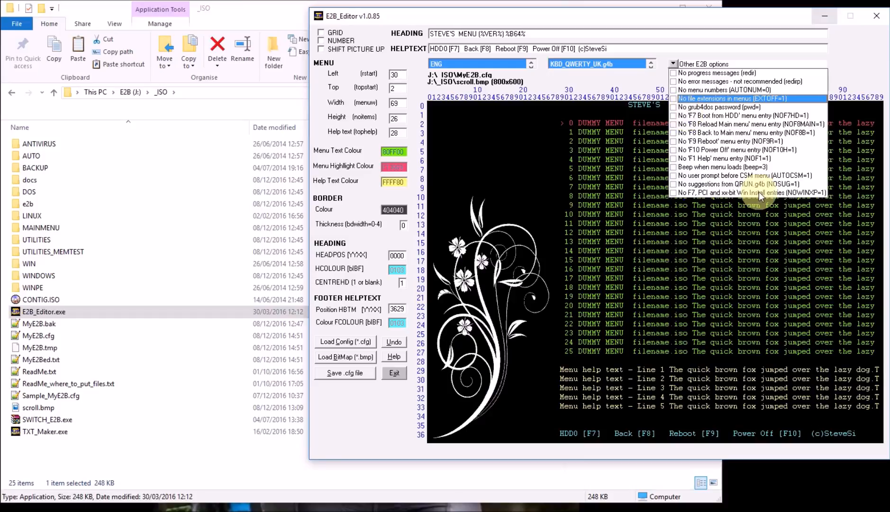
{"action": "left_click", "coordinate": [674, 99]}
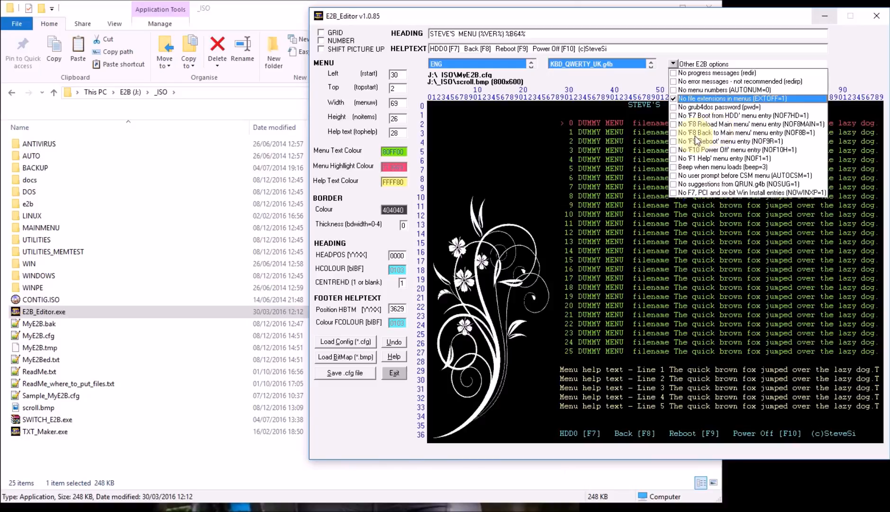
{"action": "left_click", "coordinate": [673, 108]}
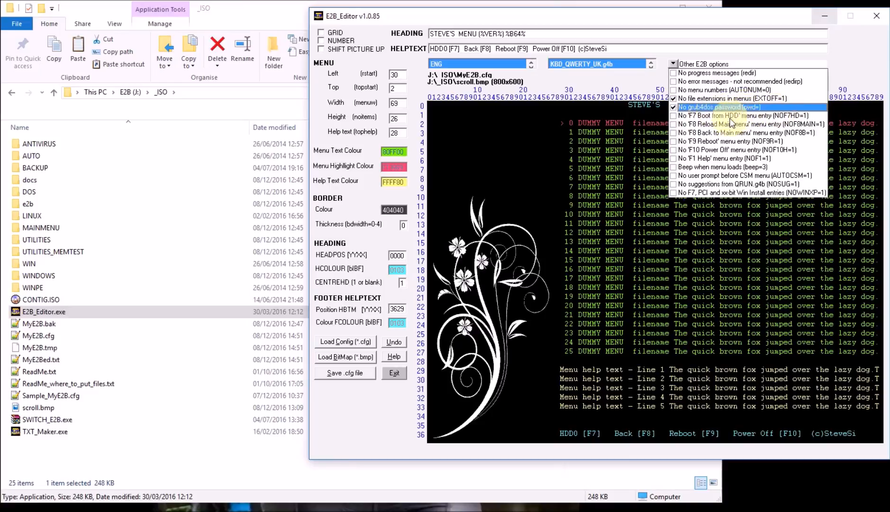
{"action": "left_click", "coordinate": [676, 116]}
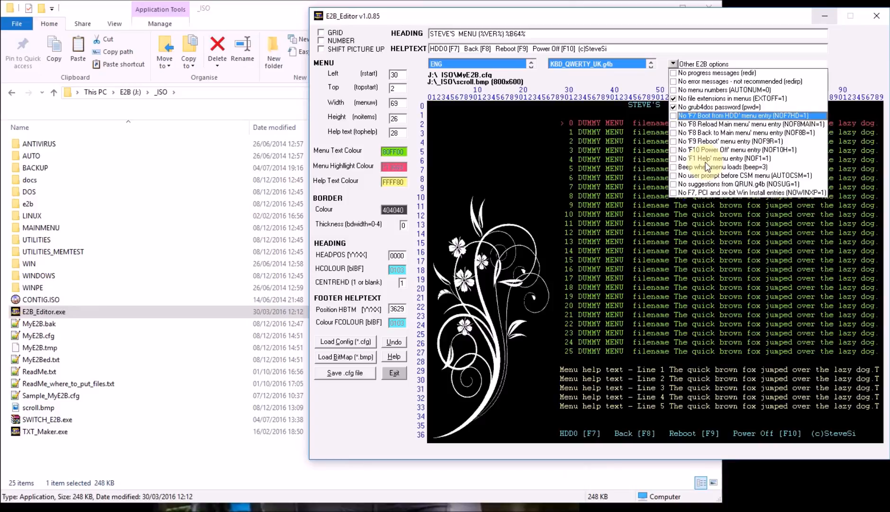
Step: Try the beep and NOSUG options without keeping them, and enable no user prompt before CSM menu (AUTOCSM=1) and no Win Install entries (NOWINXP=1)
{"action": "left_click", "coordinate": [673, 169]}
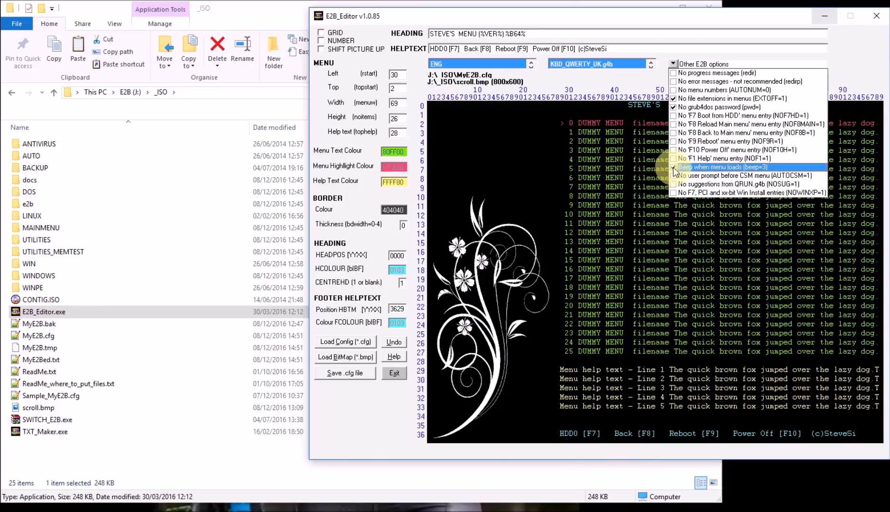
{"action": "left_click", "coordinate": [675, 176]}
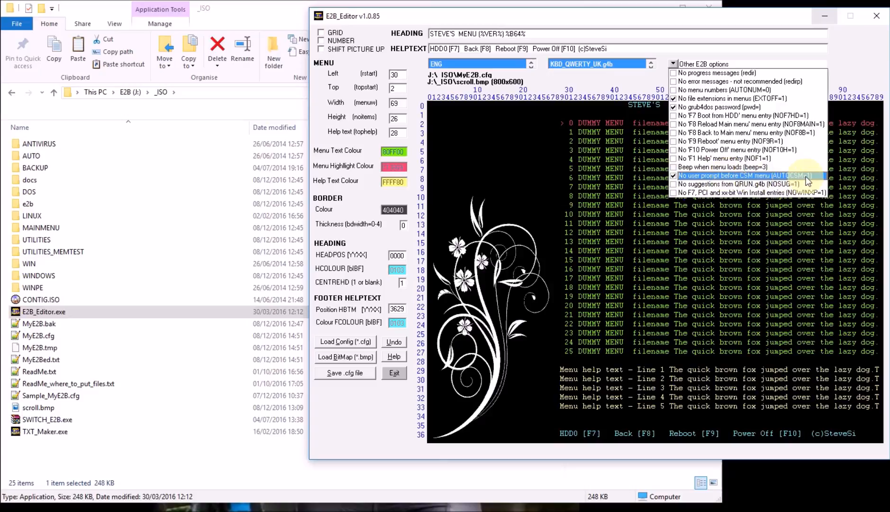
{"action": "left_click", "coordinate": [678, 185]}
{"action": "left_click", "coordinate": [673, 185]}
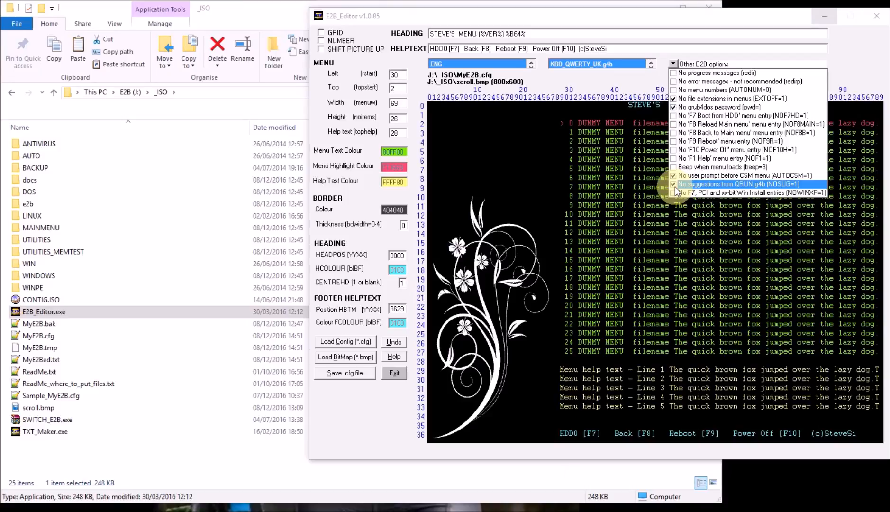
{"action": "left_click", "coordinate": [674, 186]}
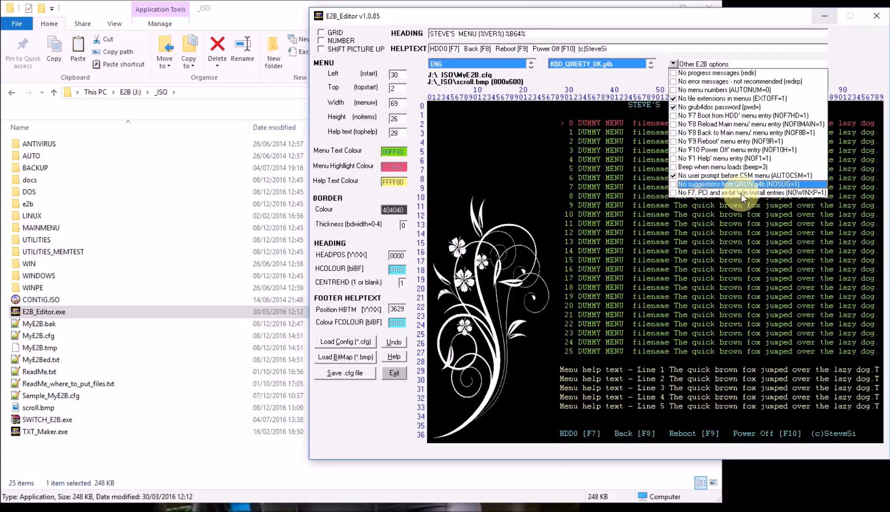
{"action": "left_click", "coordinate": [673, 194]}
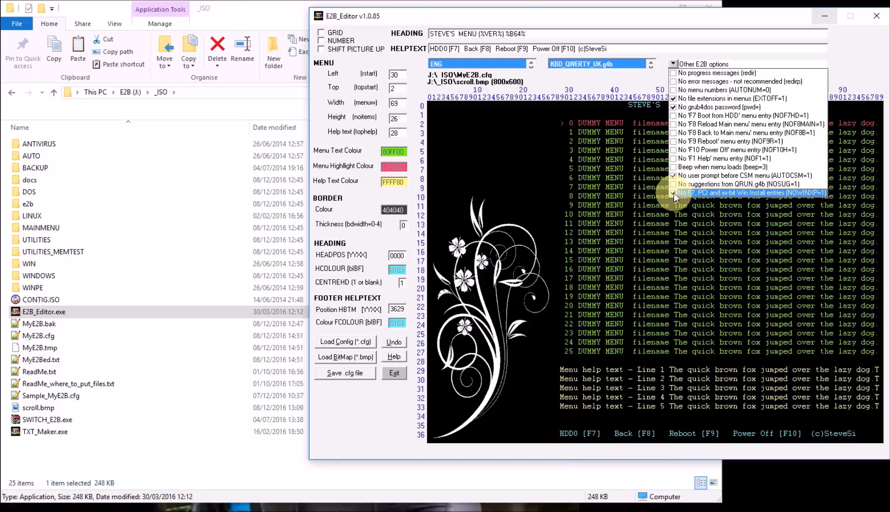
{"action": "left_click", "coordinate": [858, 68]}
Step: Save the updated configuration to MyE2B.cfg again and close the Notepad view of the file
{"action": "left_click", "coordinate": [333, 374]}
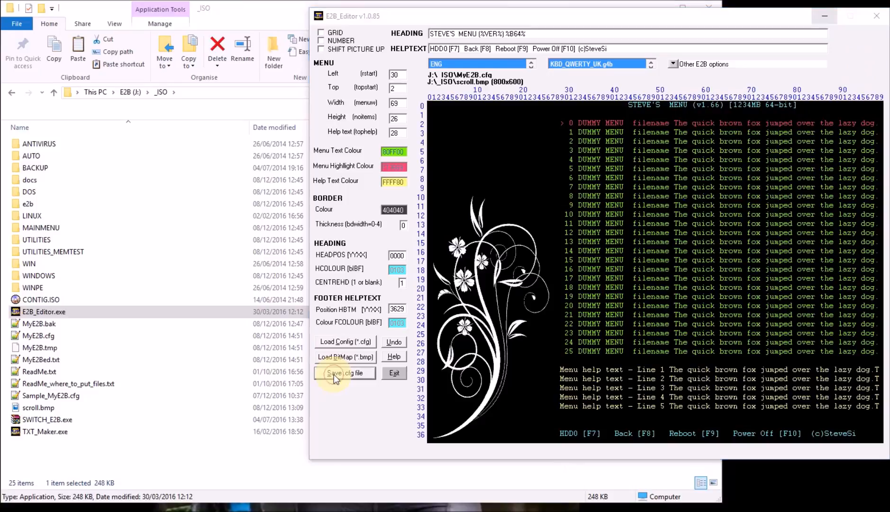
{"action": "left_click", "coordinate": [379, 340]}
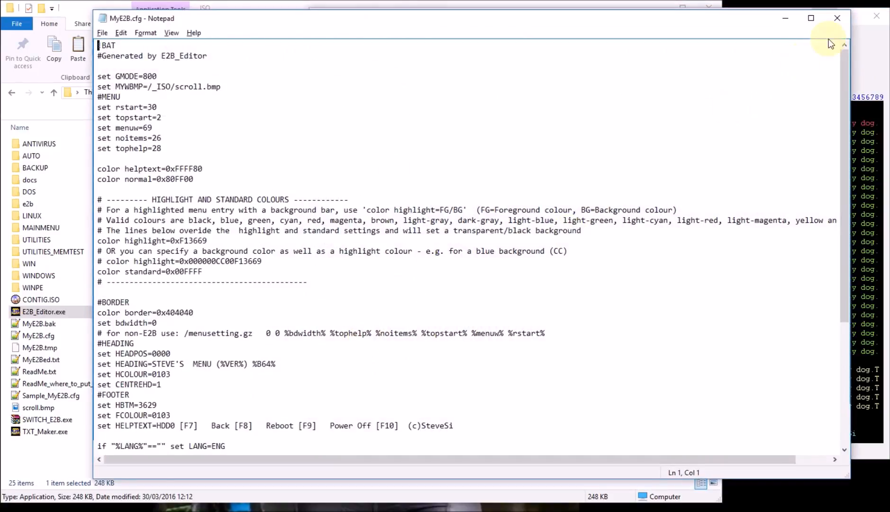
{"action": "left_click", "coordinate": [838, 19]}
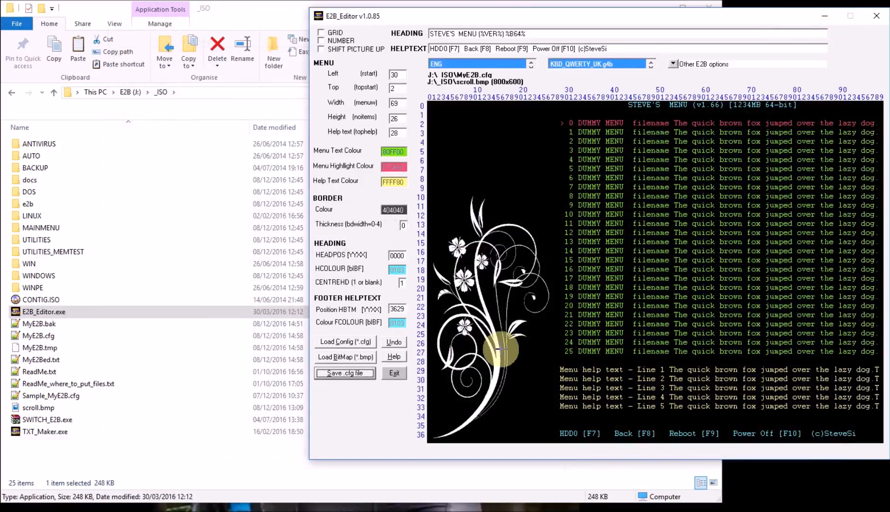
Step: Switch to the VirtualBox virtual machine to check the customised menu as booted, and minimise its window
{"action": "mouse_move", "coordinate": [500, 348]}
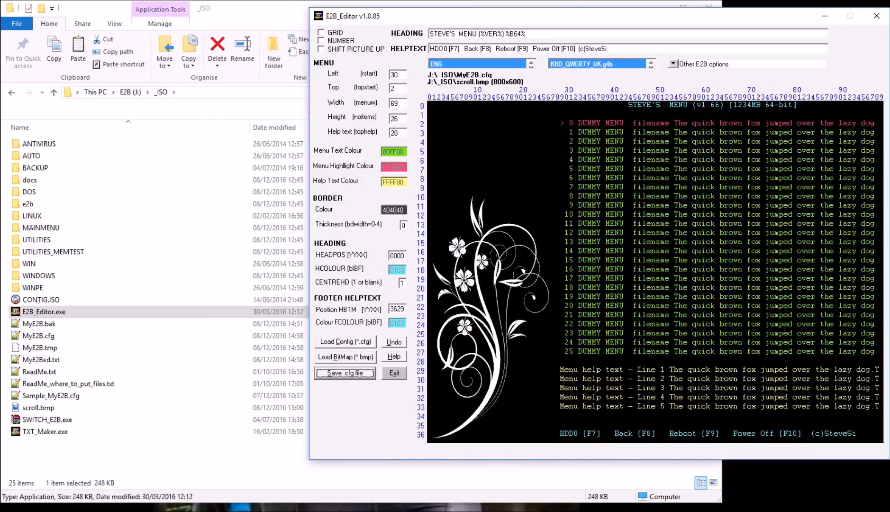
{"action": "key", "text": "alt+Tab"}
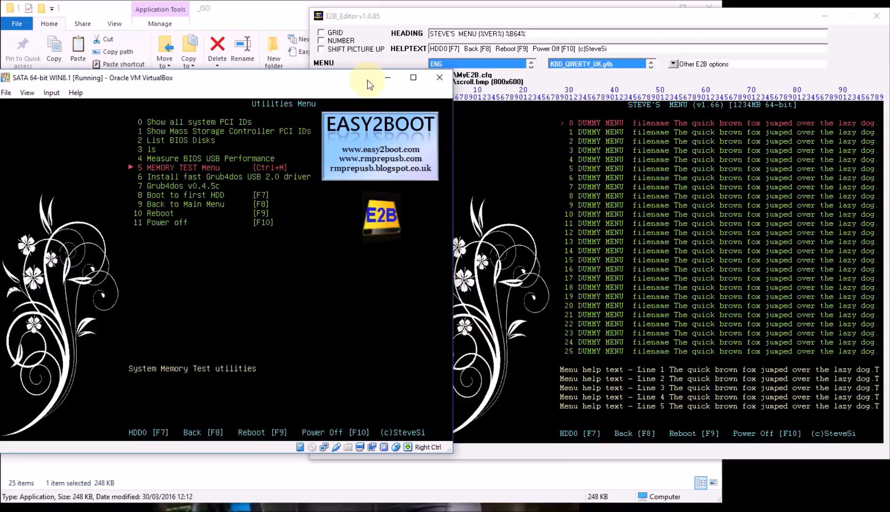
{"action": "left_click", "coordinate": [388, 77]}
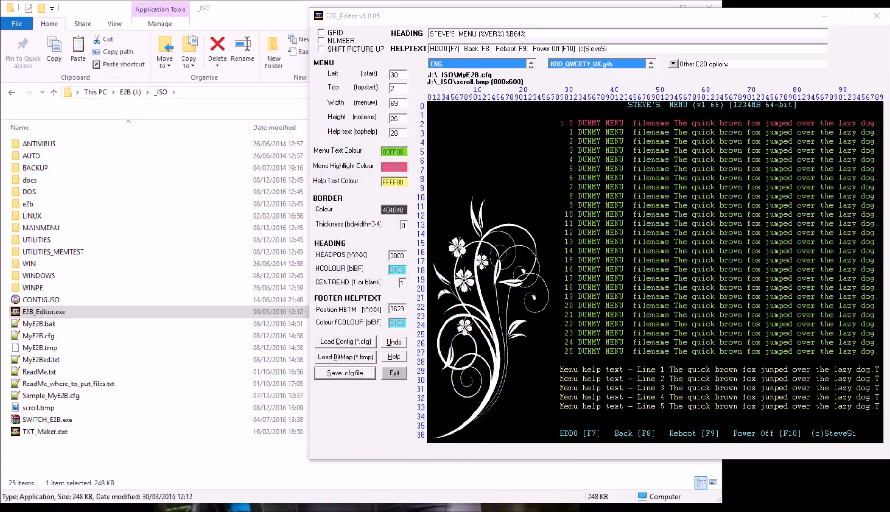
Step: Write the configuration to MyE2B.cfg again and comment out its set STAMP1 line with # in Notepad
{"action": "left_click", "coordinate": [356, 376]}
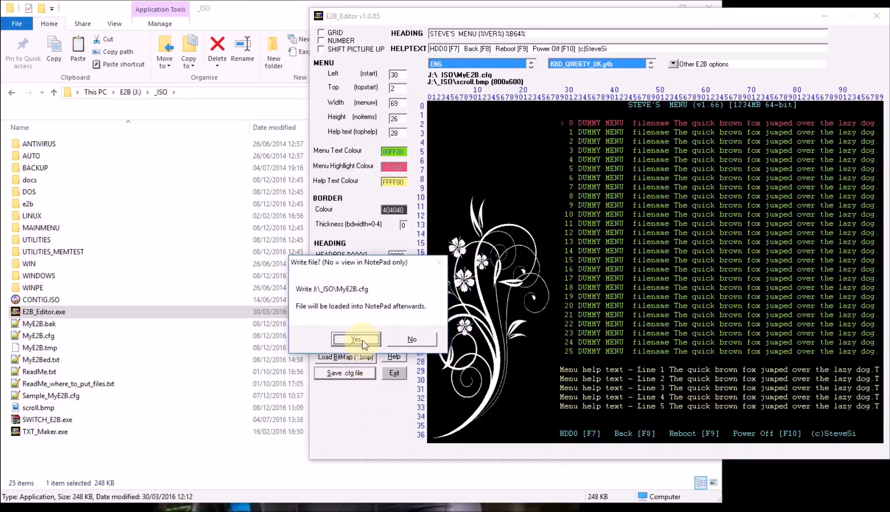
{"action": "left_click", "coordinate": [363, 340]}
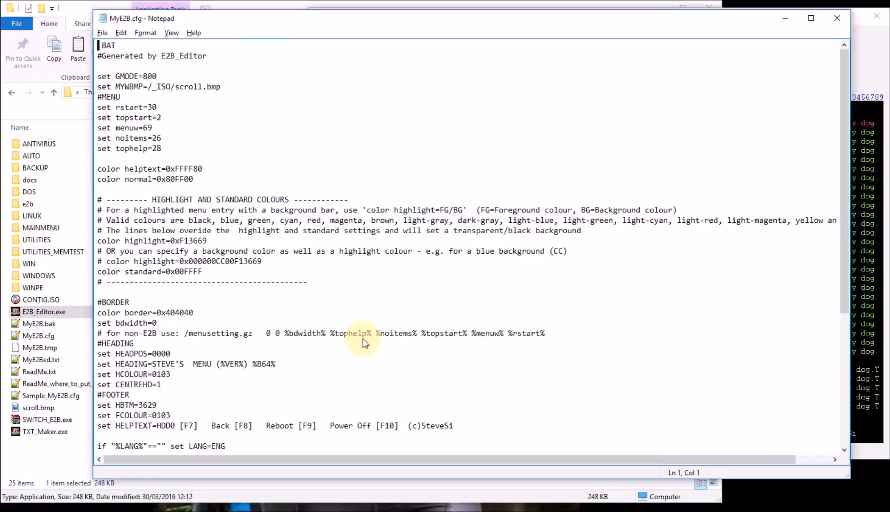
{"action": "scroll", "coordinate": [405, 346], "scroll_direction": "down", "scroll_amount": 7}
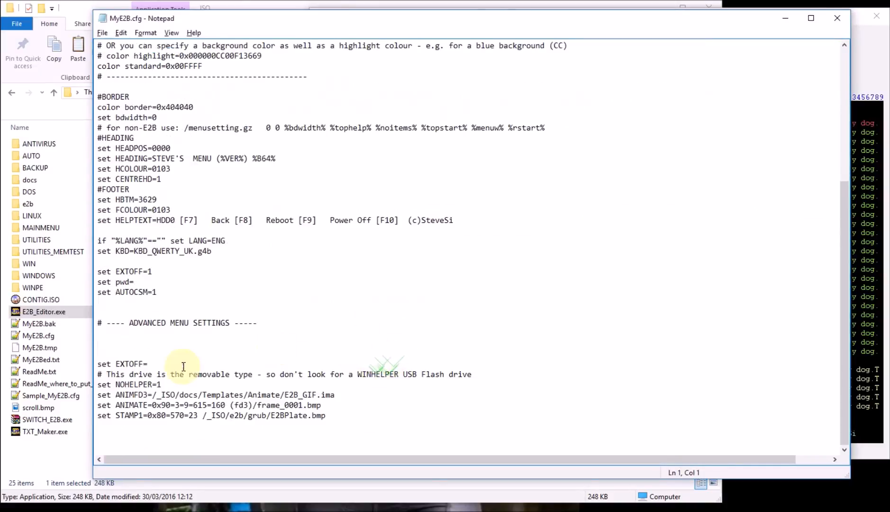
{"action": "left_click", "coordinate": [100, 395]}
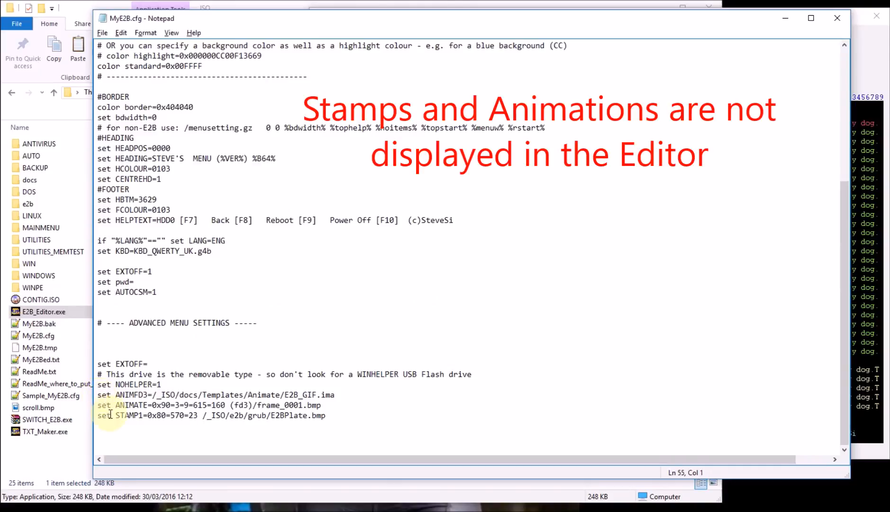
{"action": "left_click", "coordinate": [97, 416]}
{"action": "type", "text": "#"}
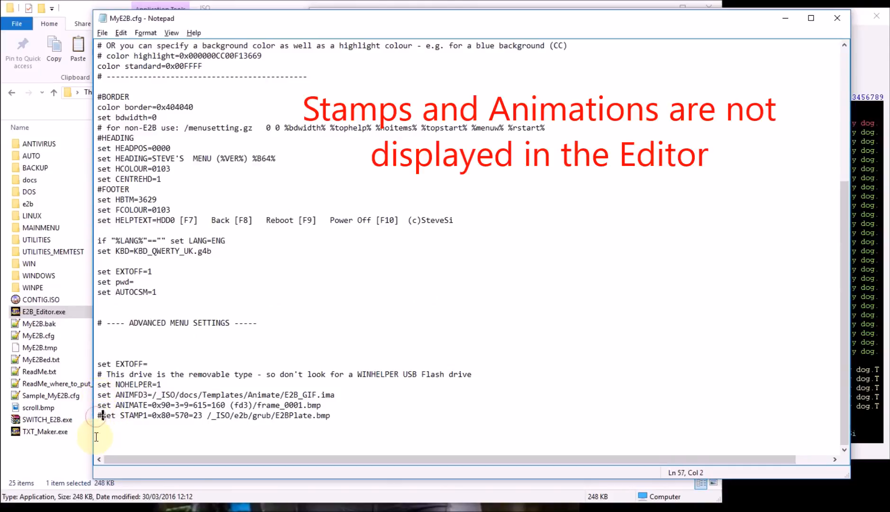
Step: Save the edited MyE2B.cfg and close the Notepad view of it
{"action": "left_click", "coordinate": [103, 33]}
{"action": "left_click", "coordinate": [112, 71]}
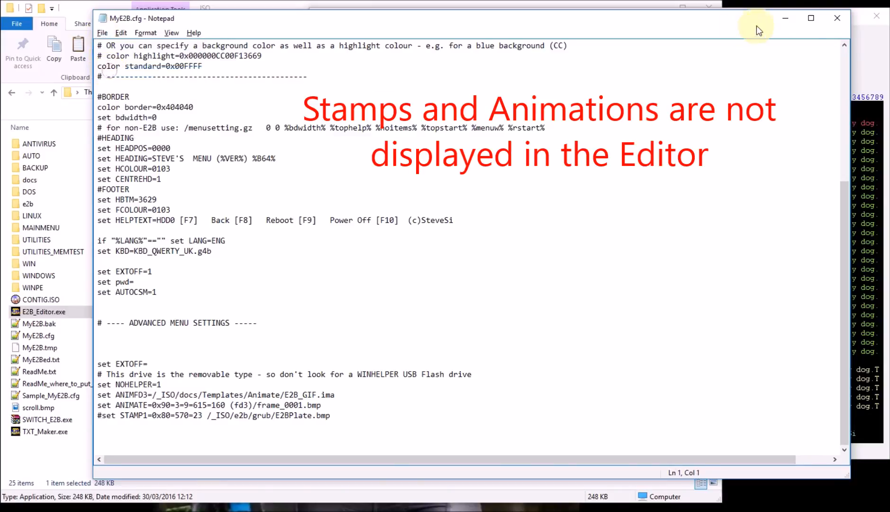
{"action": "left_click", "coordinate": [836, 19]}
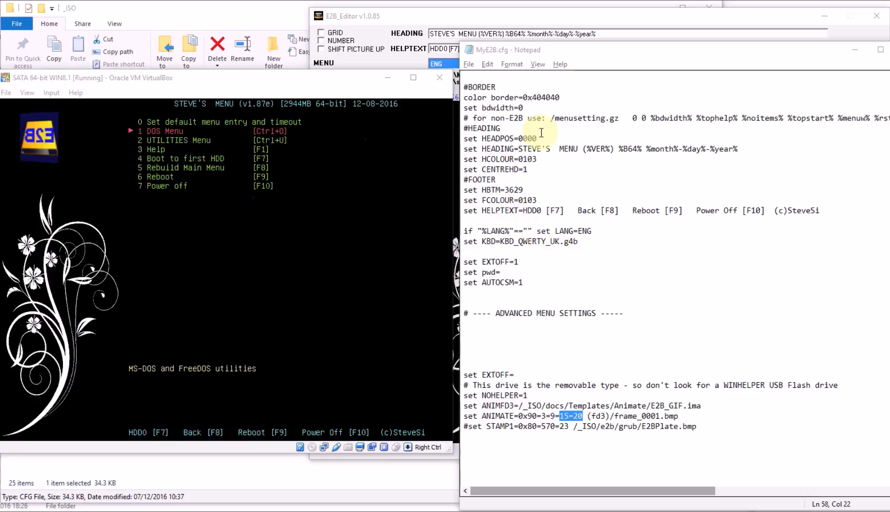
Step: Highlight the position values 15=20 in the set ANIMATE line of MyE2B.cfg
{"action": "left_click", "coordinate": [584, 417]}
{"action": "left_click_drag", "start_coordinate": [583, 416], "coordinate": [562, 417]}
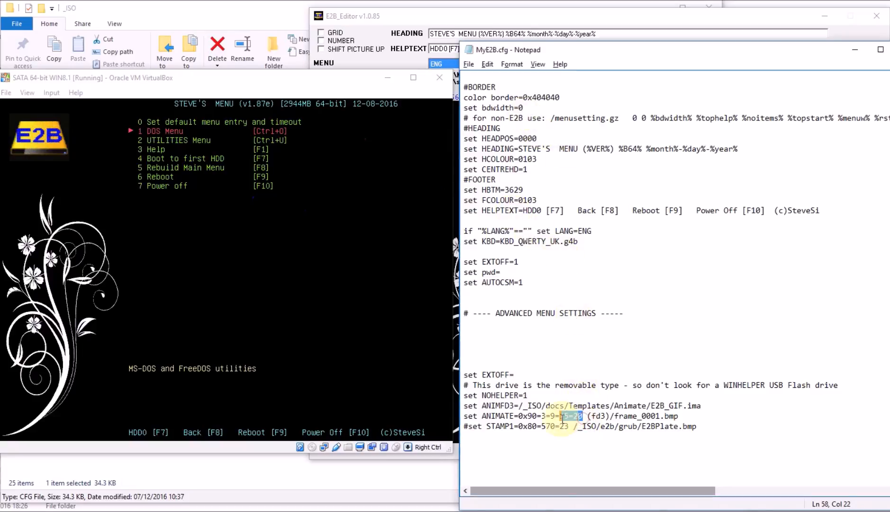